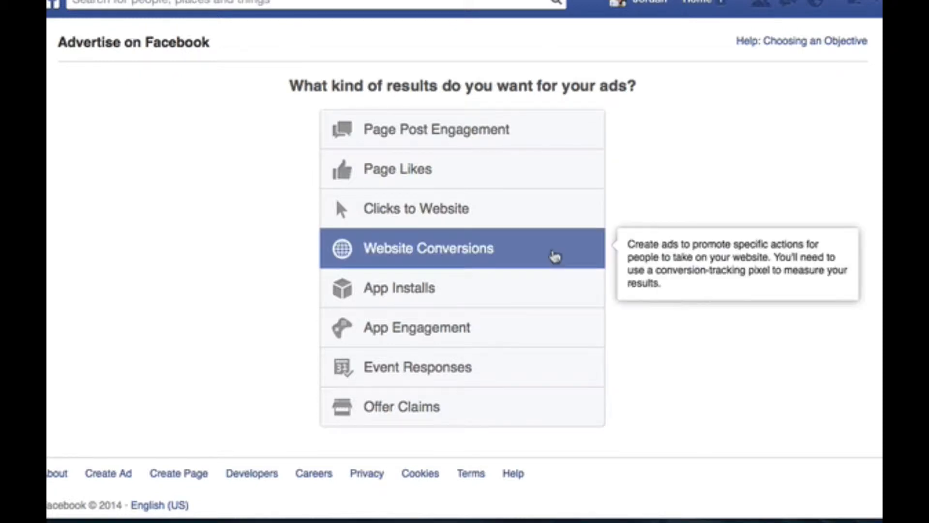
click(446, 215)
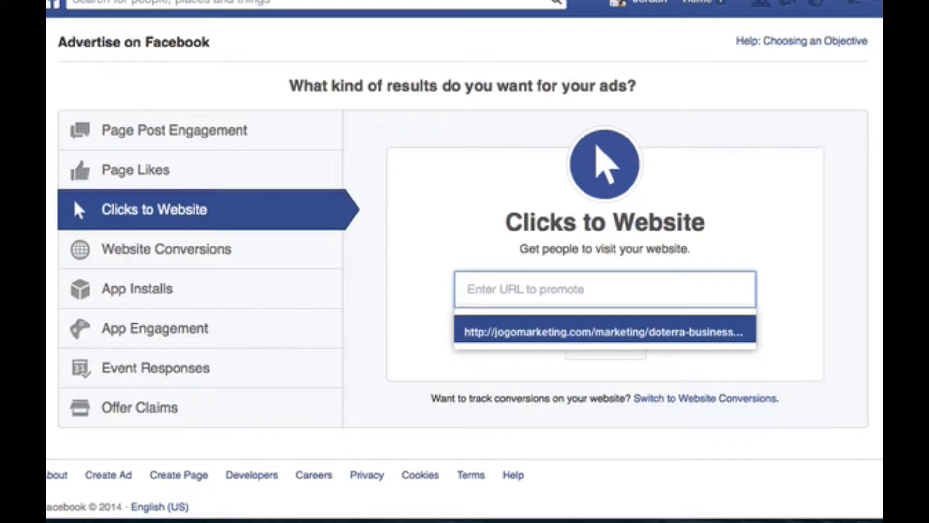
key(super+Tab)
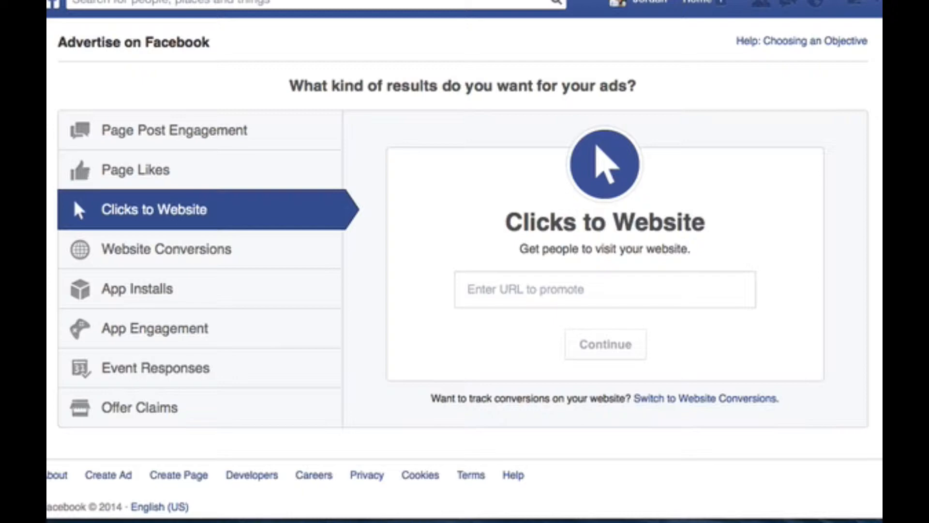
click(532, 288)
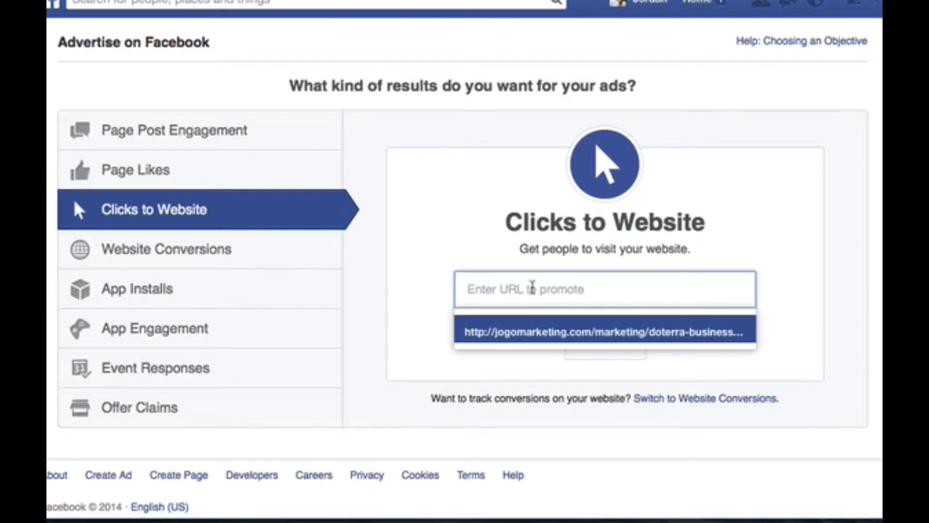
key(super+v)
click(560, 334)
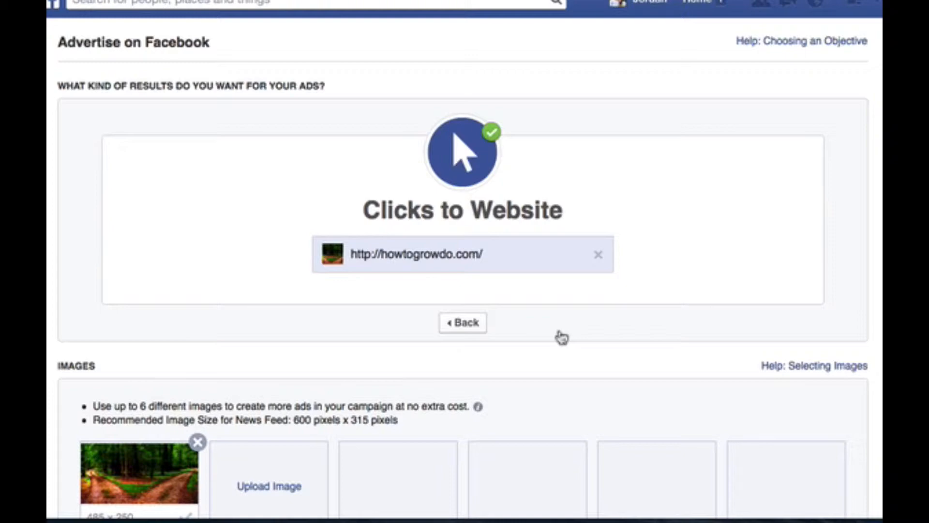
- Remove the forest path image from the ad and upload the "business woman" image from the Desktop instead
scroll(562, 337, down, 1)
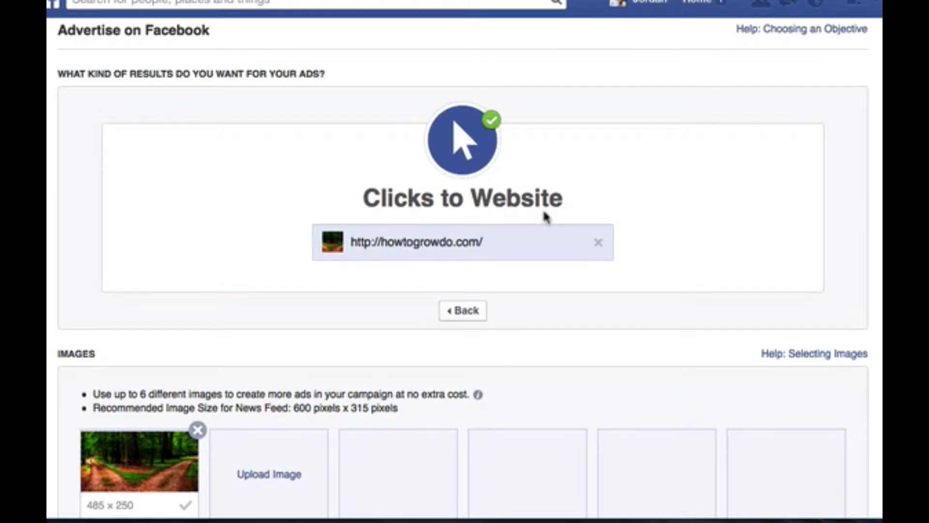
scroll(545, 216, down, 5)
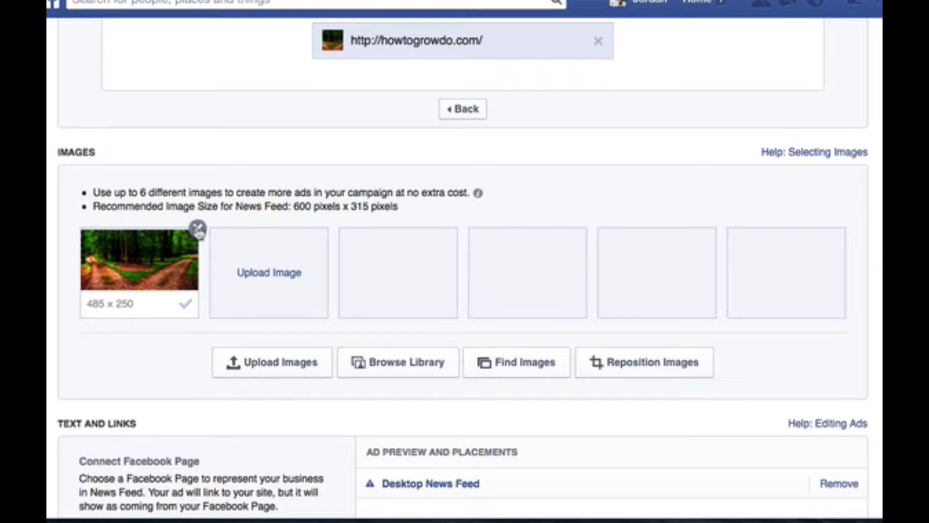
click(197, 229)
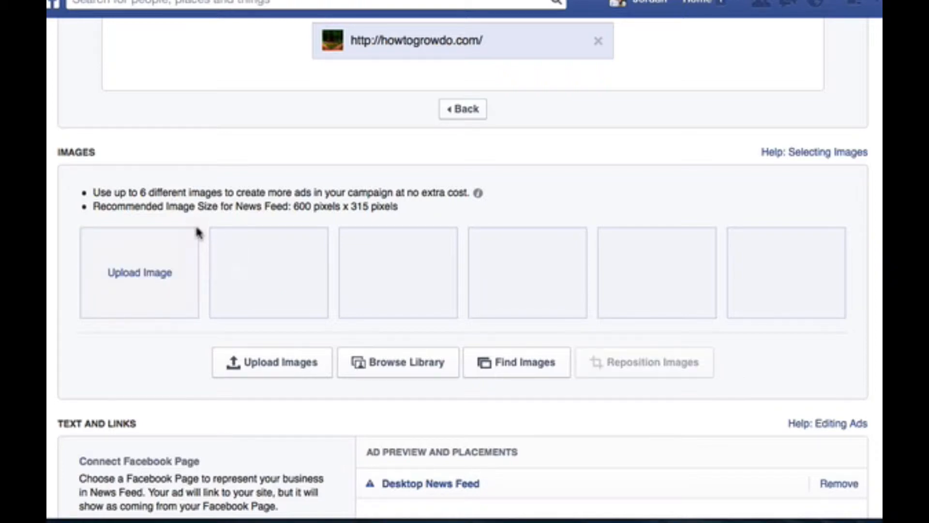
click(159, 280)
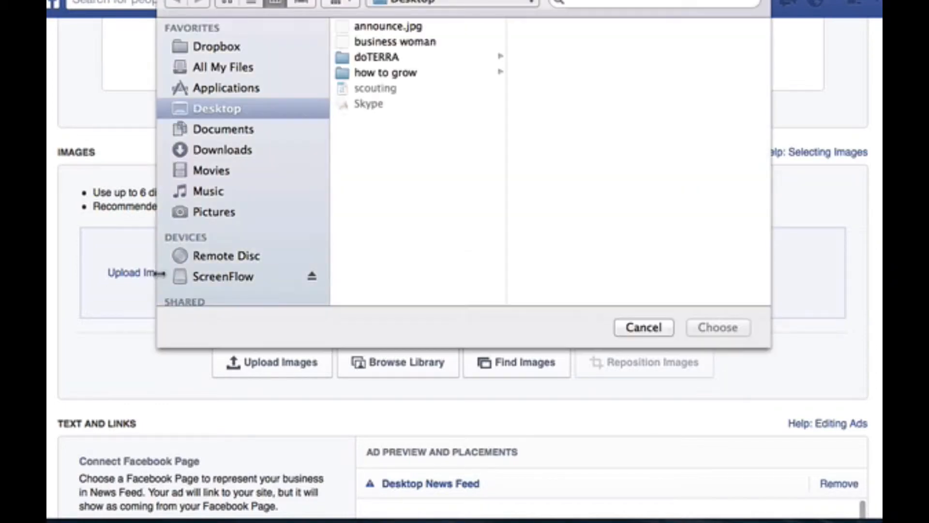
double_click(409, 43)
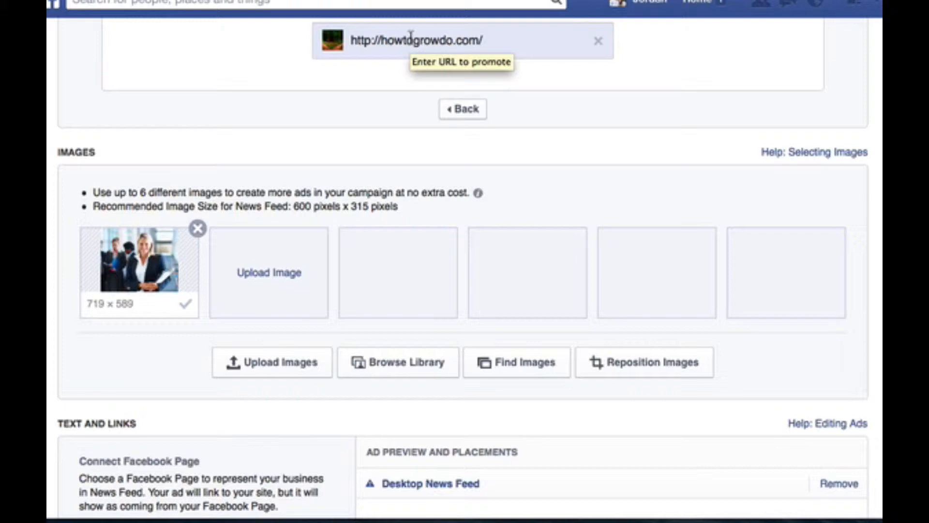
- Connect the "How to Grow dō" Facebook Page to the ad
scroll(411, 36, down, 3)
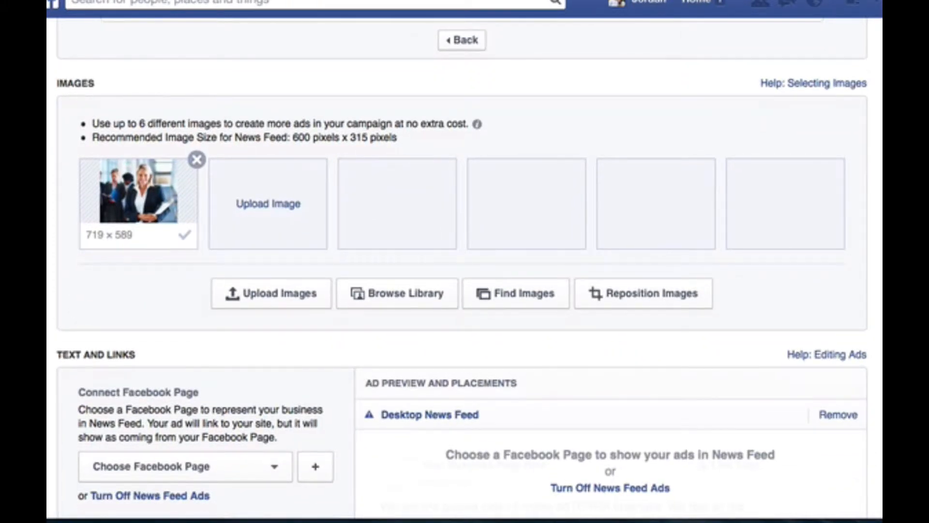
scroll(458, 262, down, 5)
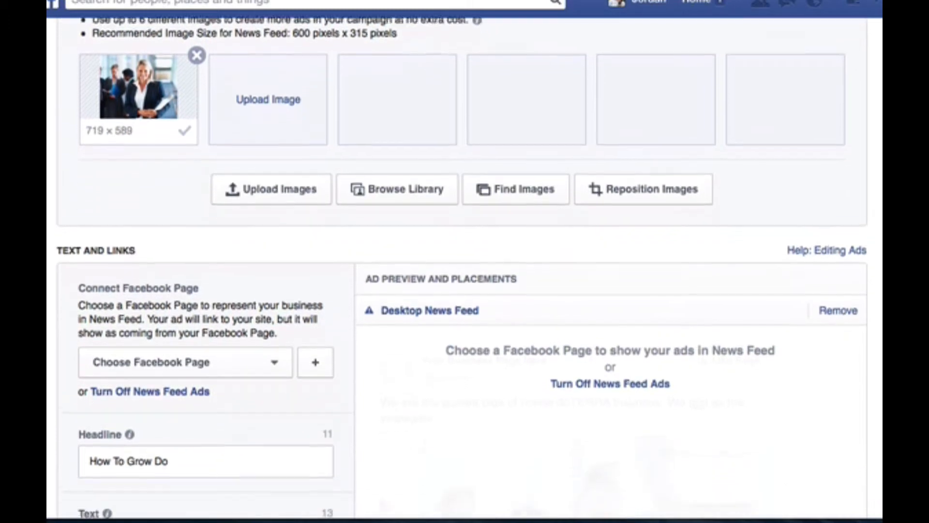
scroll(458, 261, down, 1)
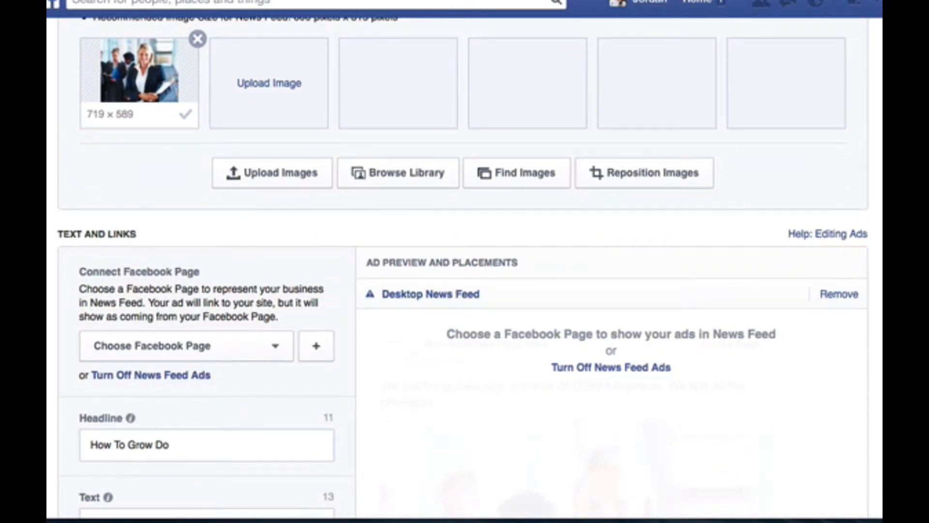
scroll(119, 288, down, 4)
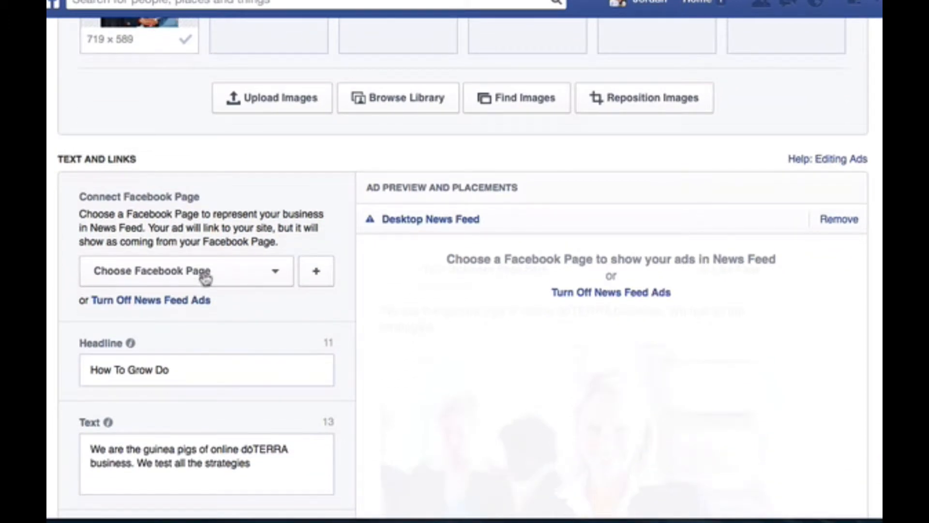
click(205, 274)
click(169, 364)
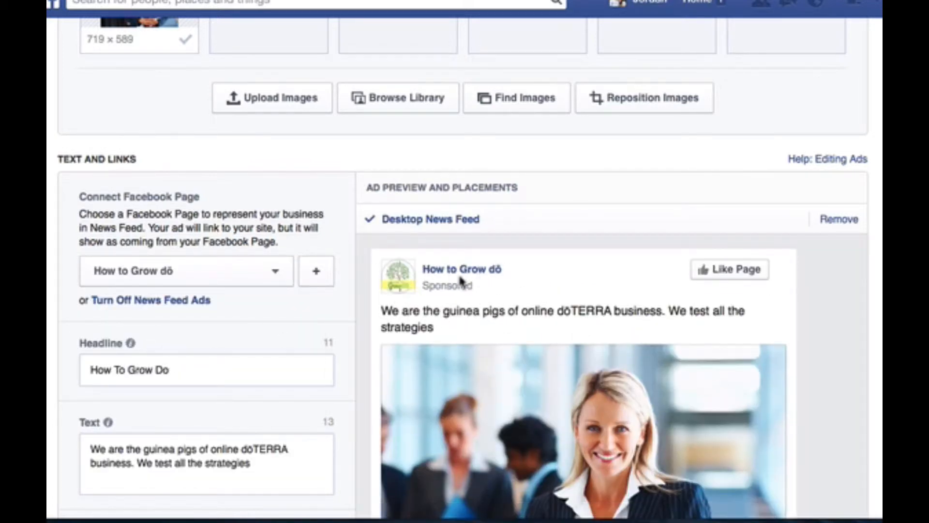
- Replace the ad's headline with "Earn Money From Home"
scroll(461, 281, down, 5)
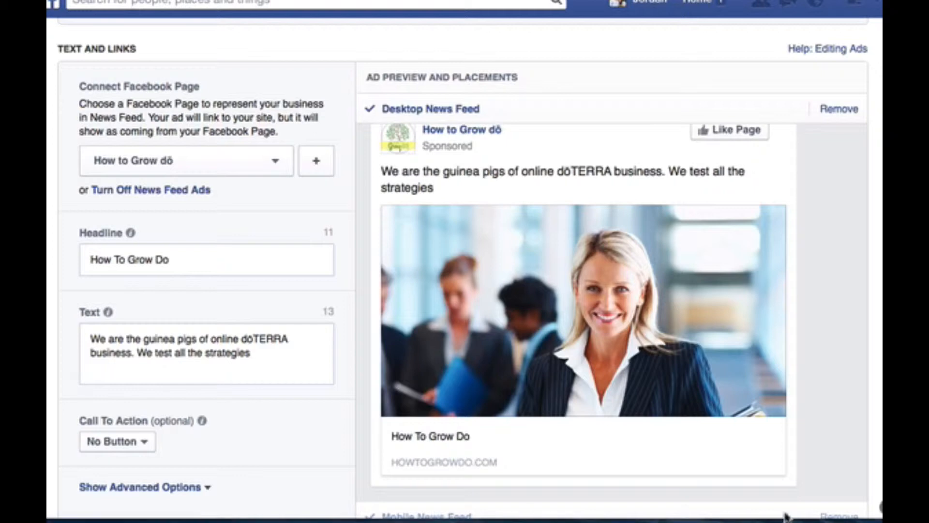
double_click(181, 255)
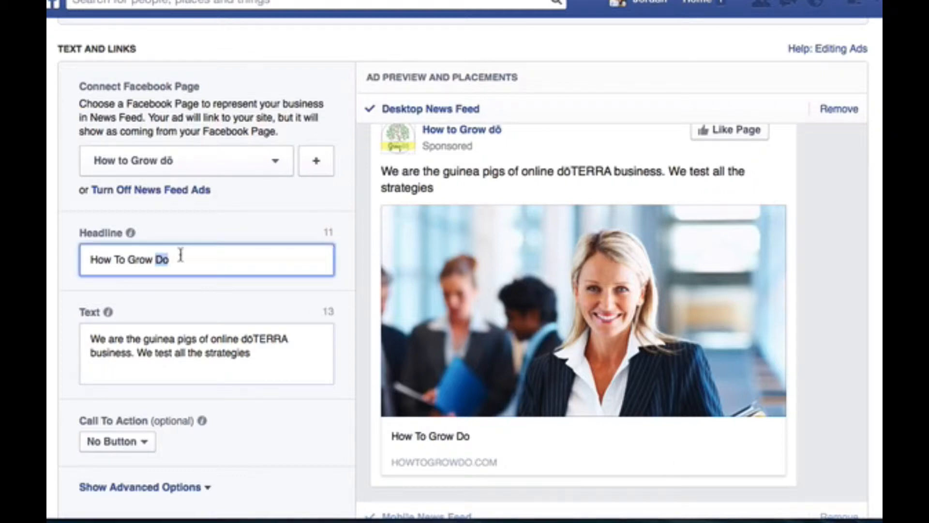
triple_click(180, 255)
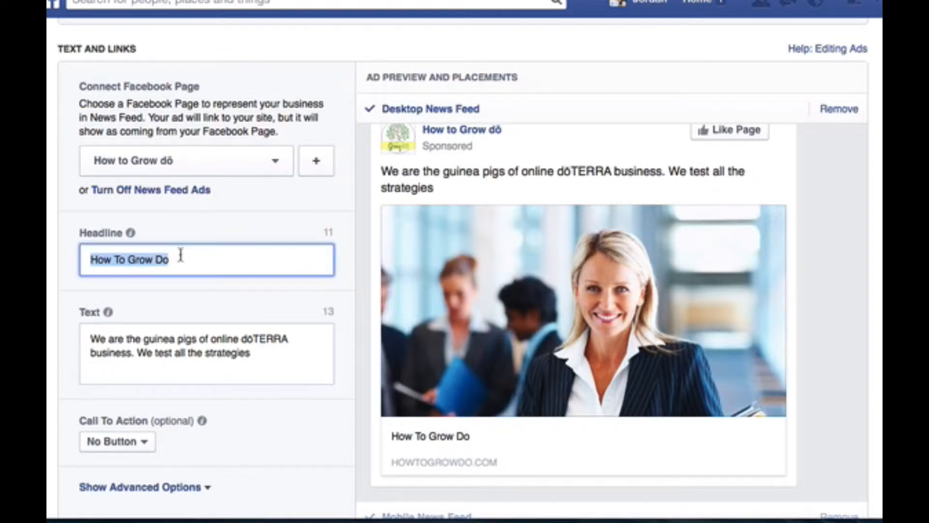
text(Earn Money From Home)
- Replace the ad text with "Join a thriving team of professional wellness advocates, and live the life you dream of!"
click(280, 355)
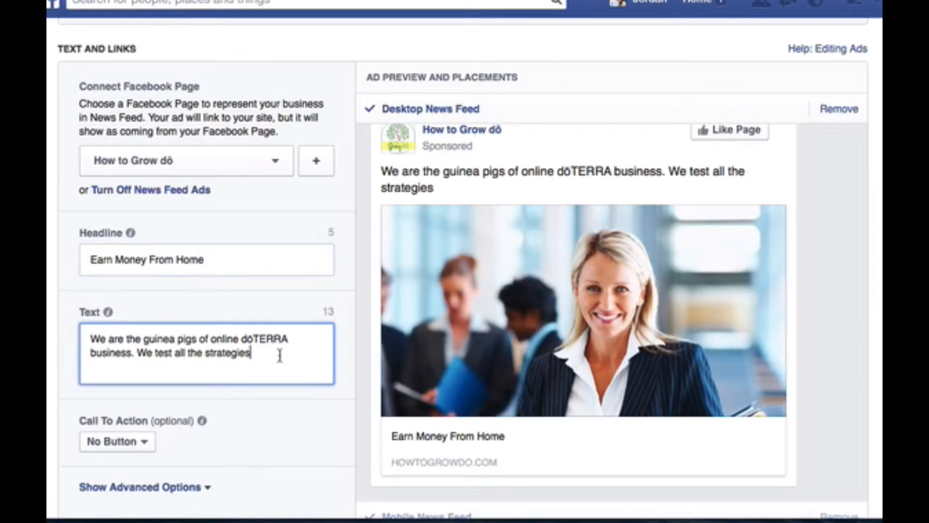
key(super+Tab)
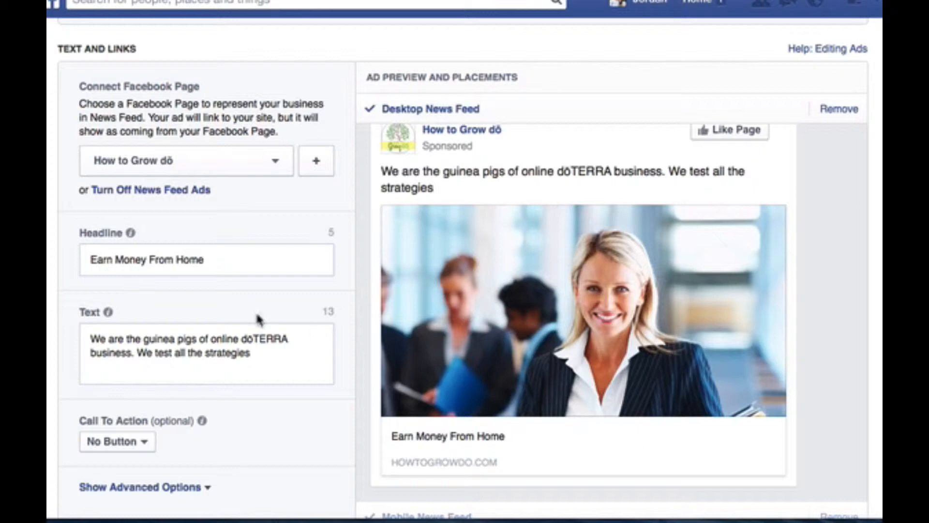
click(271, 354)
key(super+a)
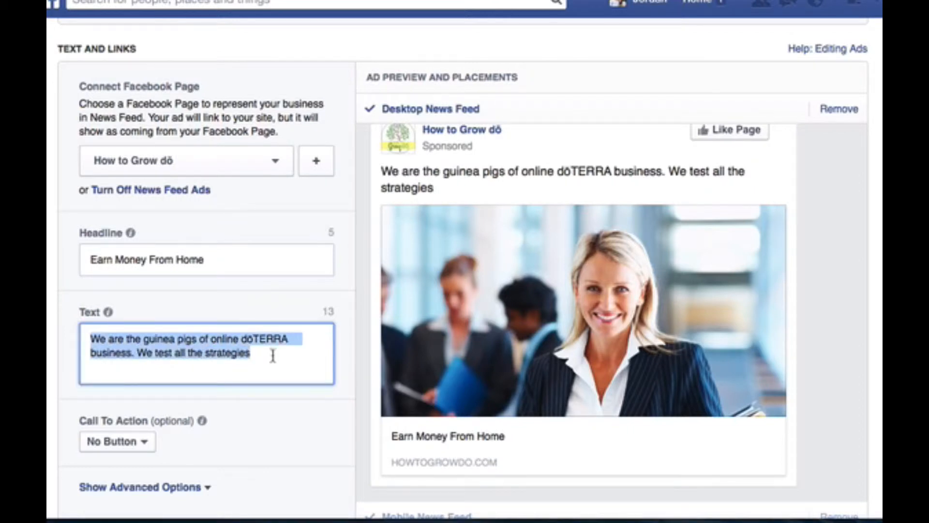
text(Join a thriving team of professional wellness advocates, and live the life you dream of!)
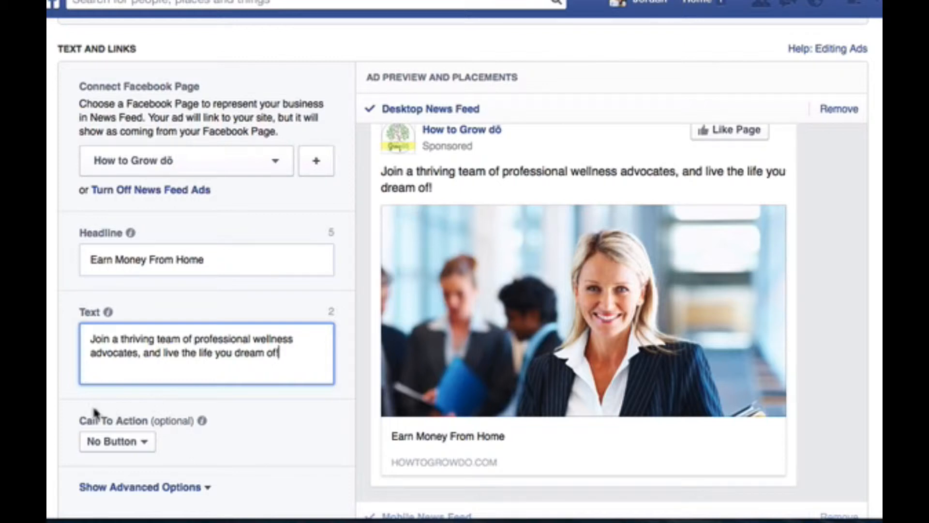
- Add the North Dakota cities Fargo, Bismarck and Grand Forks as the audience's target locations
scroll(463, 269, down, 5)
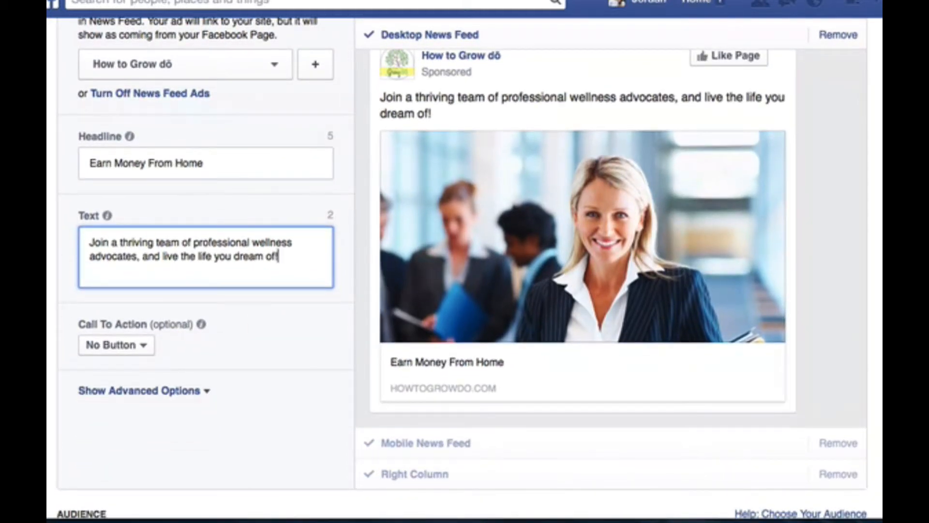
scroll(463, 268, down, 4)
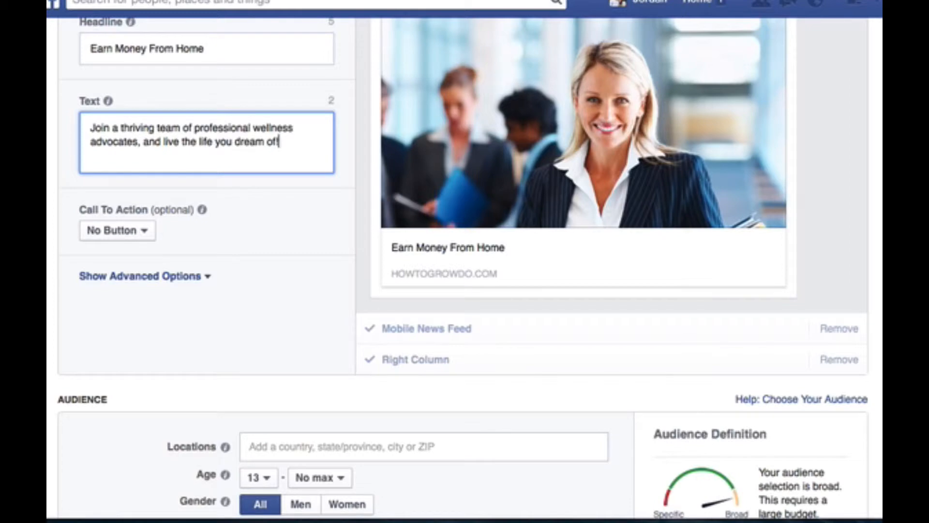
scroll(463, 268, down, 8)
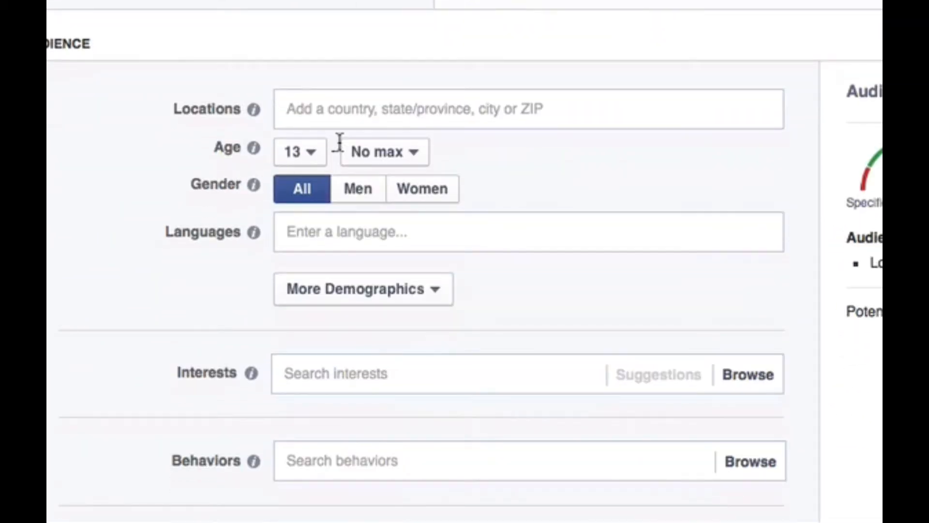
click(393, 115)
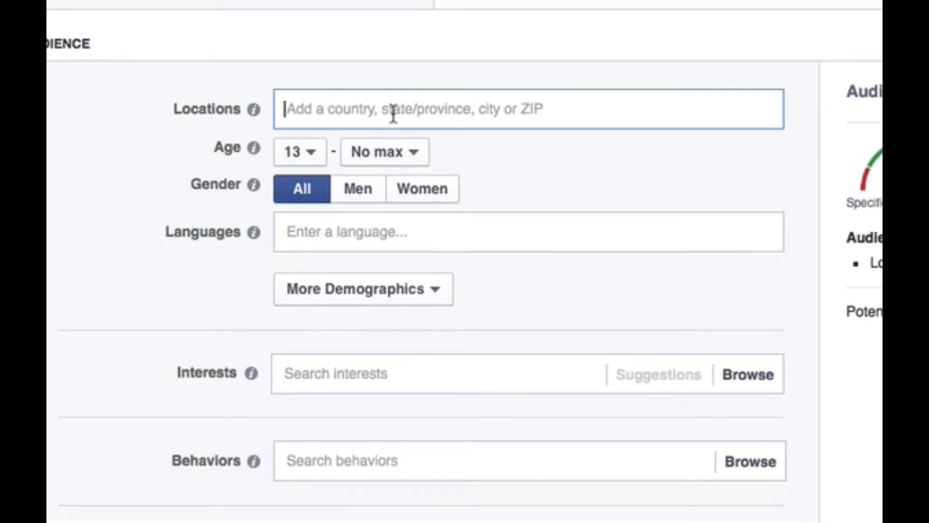
text(Fargo)
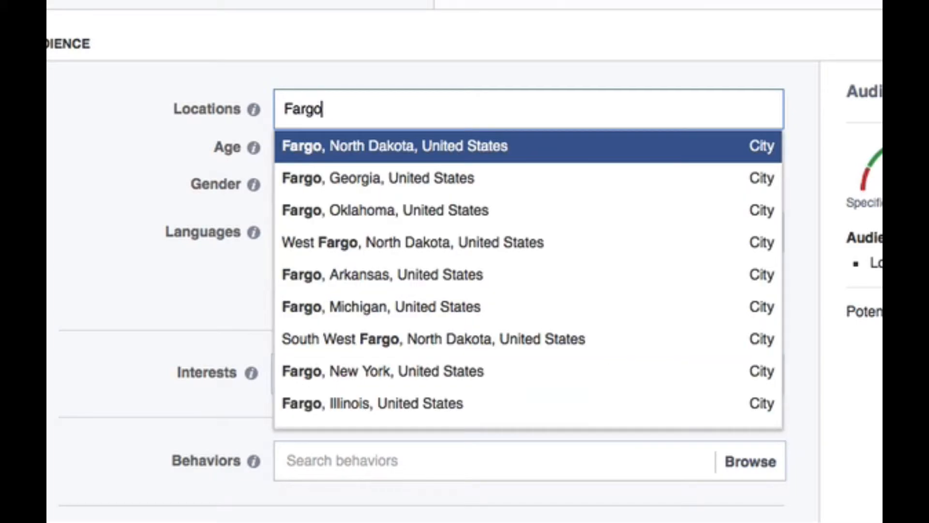
click(400, 154)
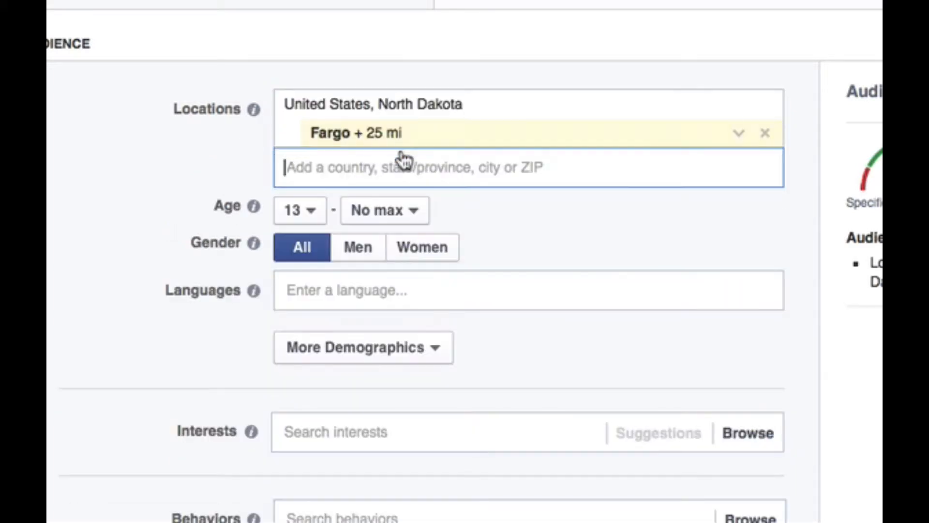
text(Bismarck)
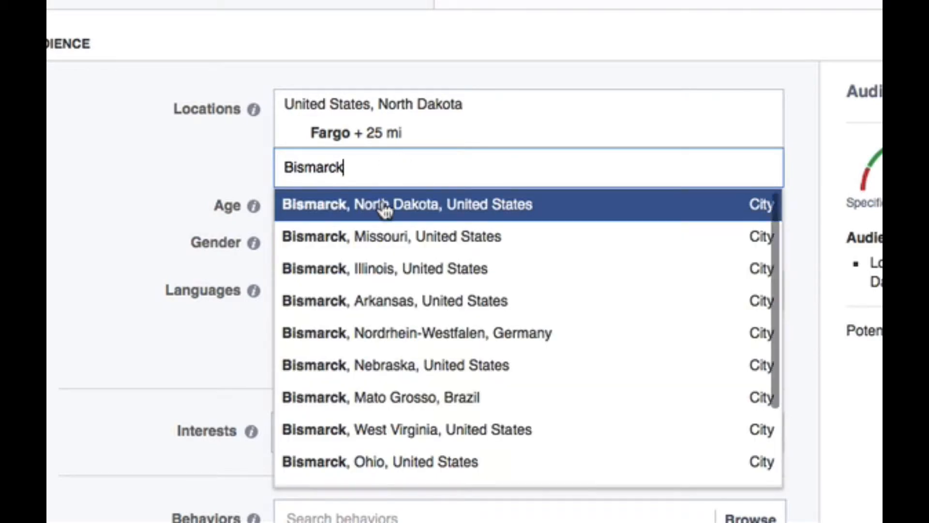
click(383, 207)
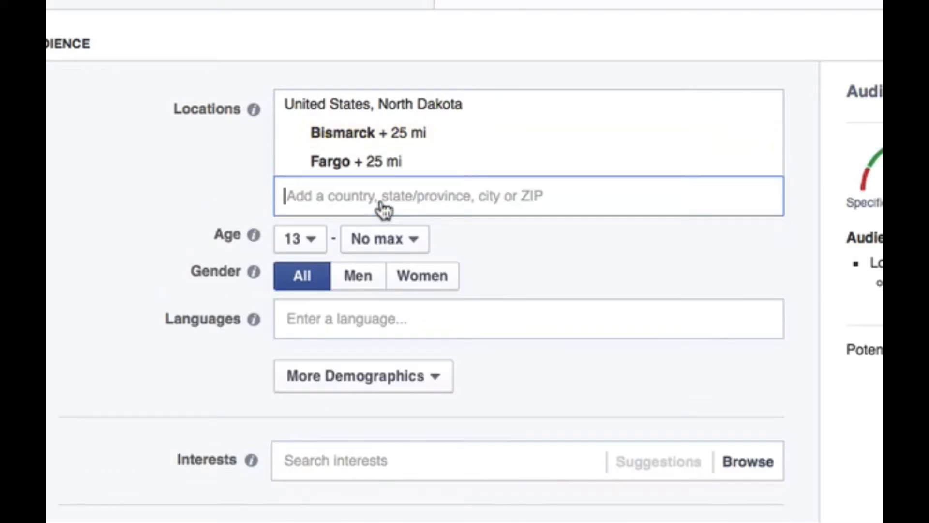
text(Grand F)
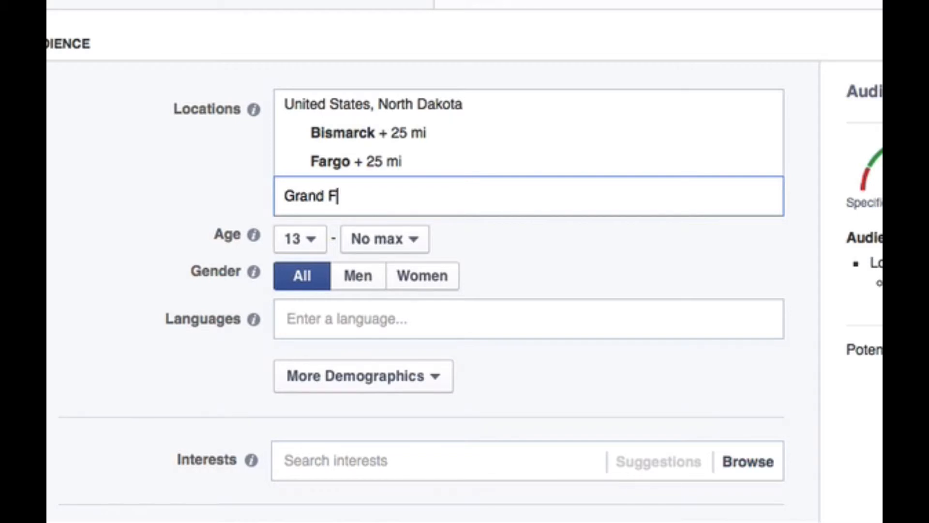
text(orks)
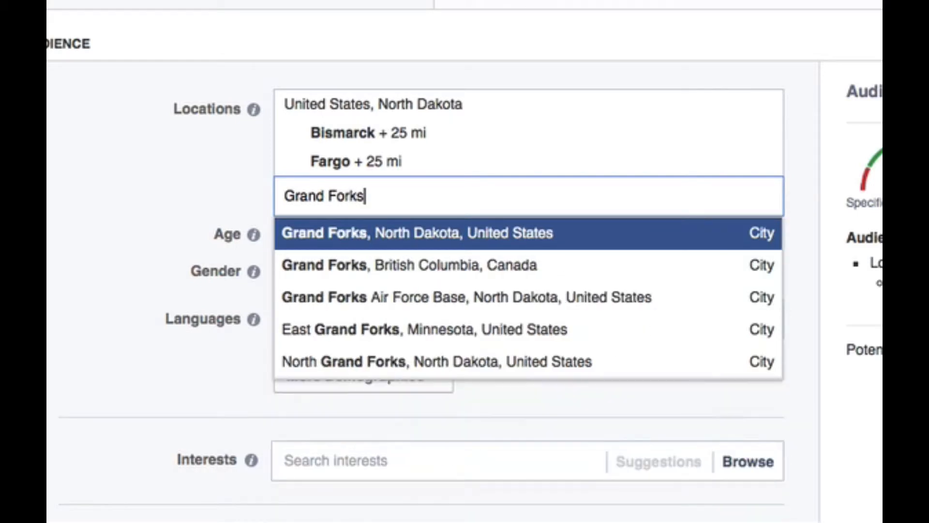
click(475, 242)
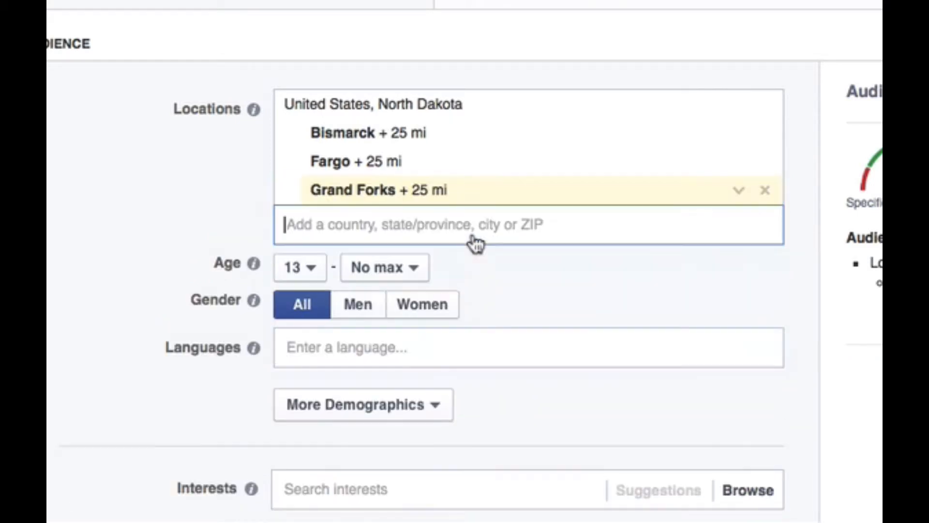
- Set the audience's age range to 35–45
click(315, 269)
scroll(310, 209, down, 5)
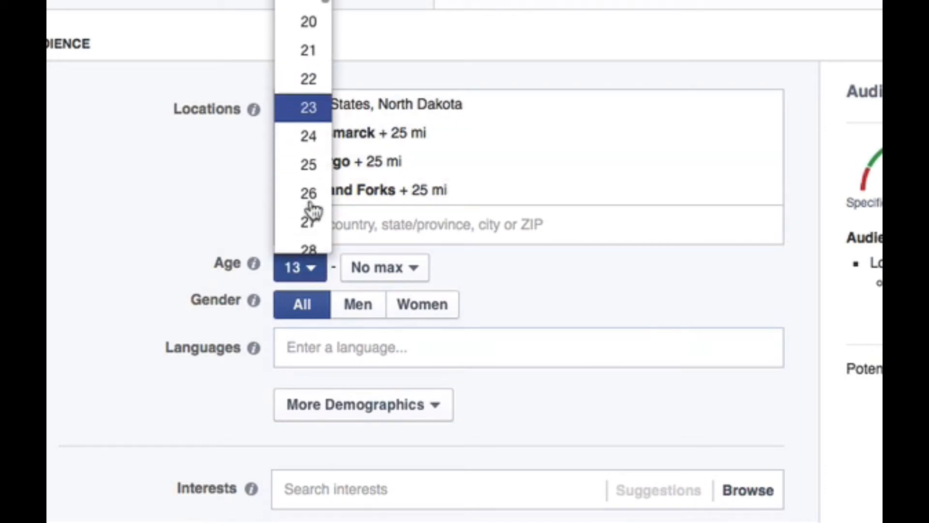
scroll(311, 211, down, 2)
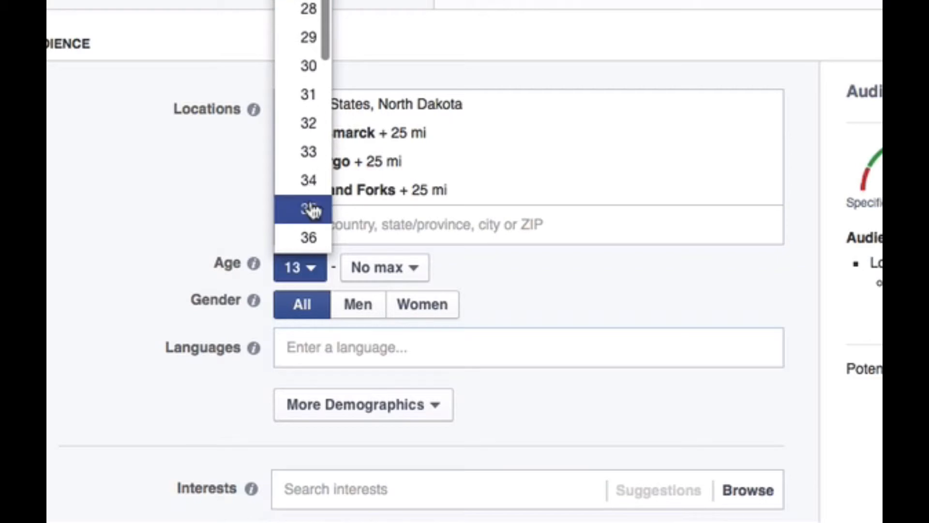
click(310, 208)
click(379, 274)
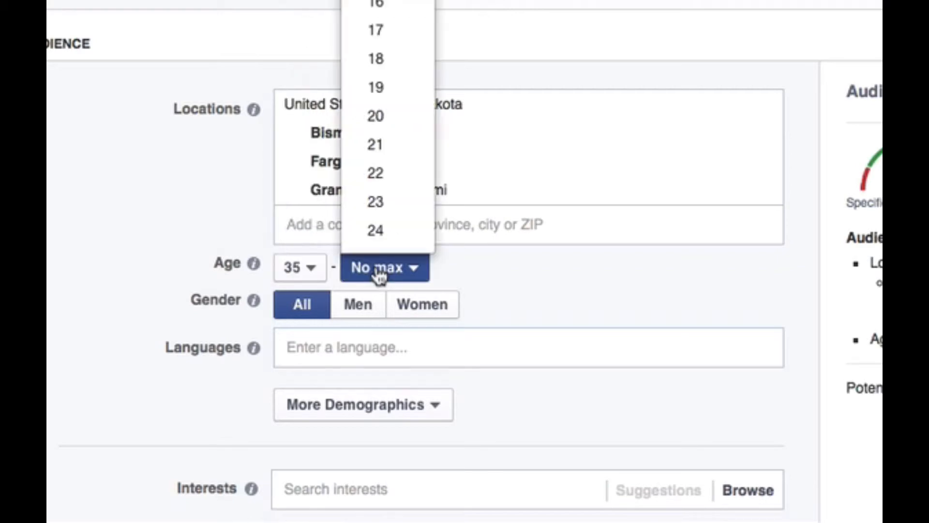
scroll(380, 219, down, 6)
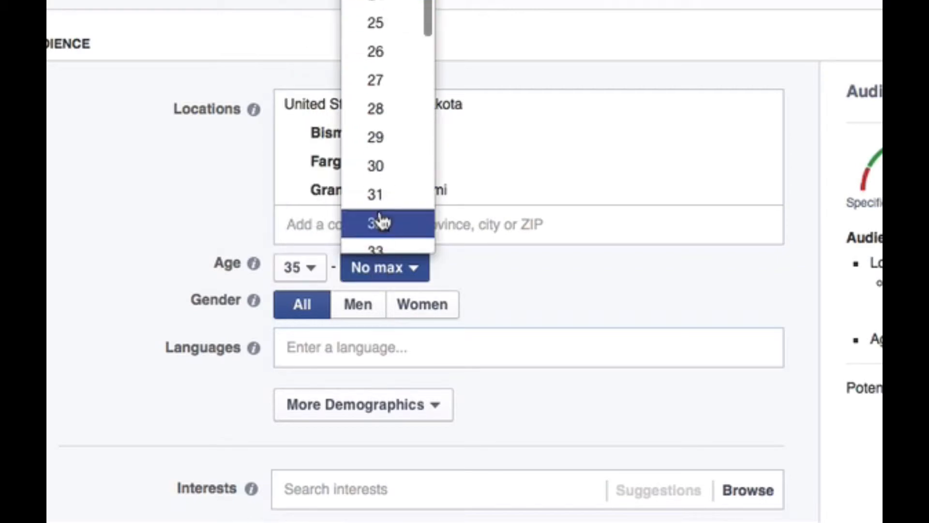
scroll(379, 222, down, 5)
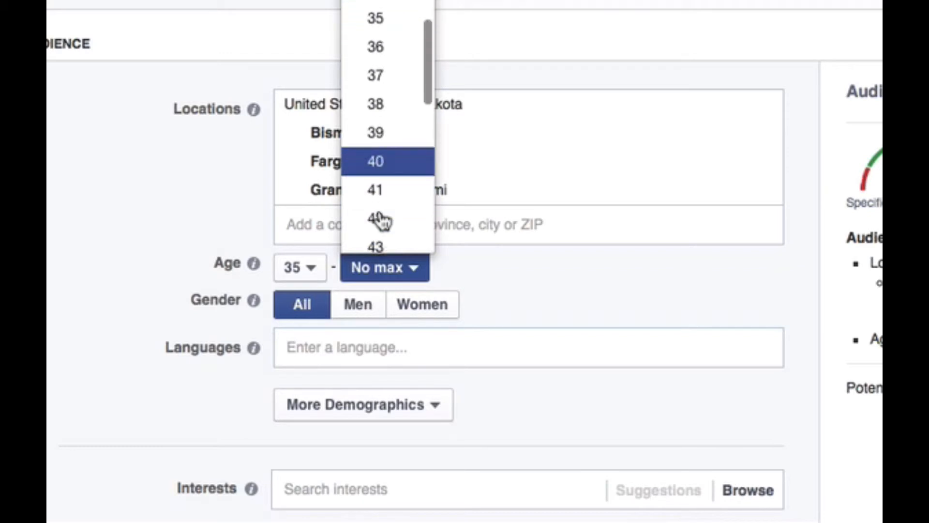
scroll(379, 219, down, 1)
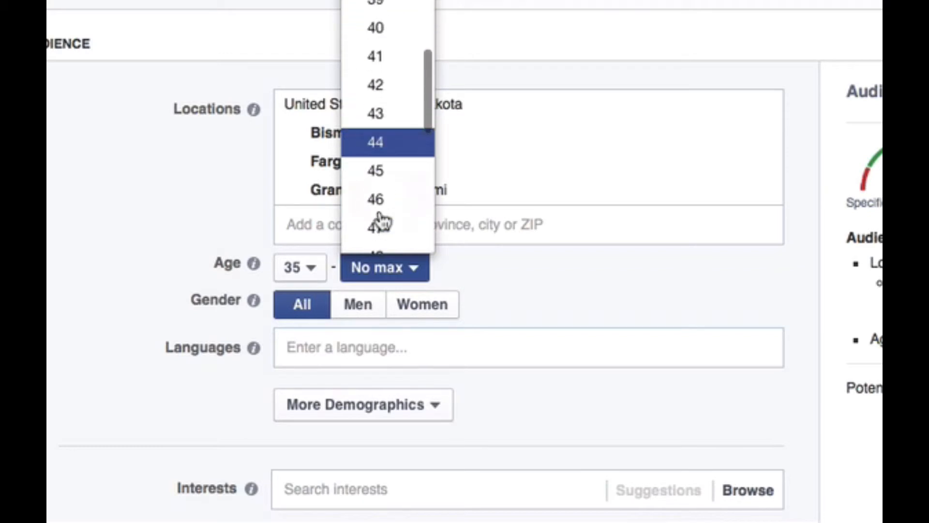
click(382, 177)
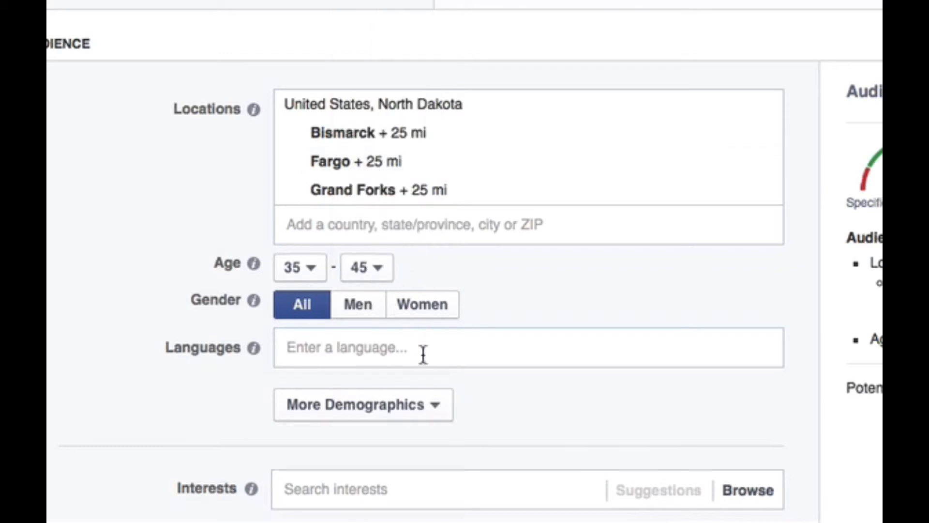
- Add English (All) as the audience's target language
click(443, 347)
text(E)
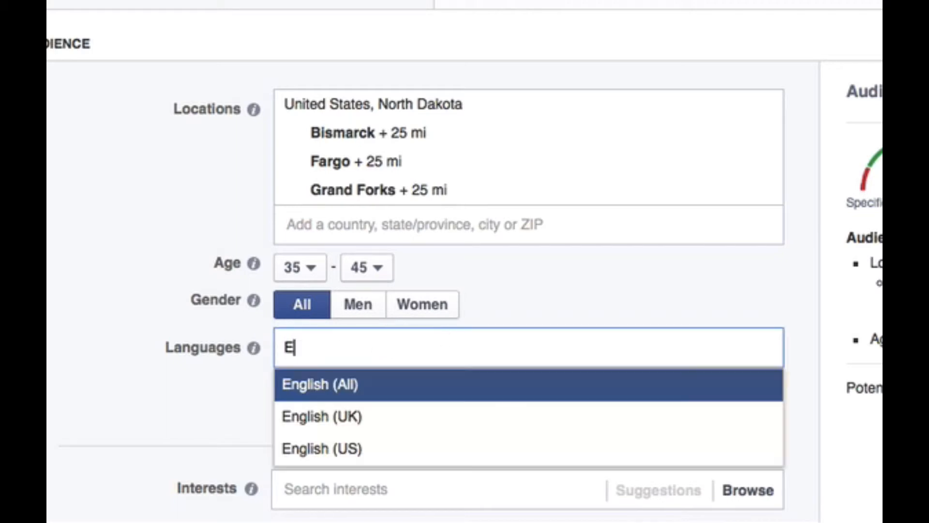
text(ngl)
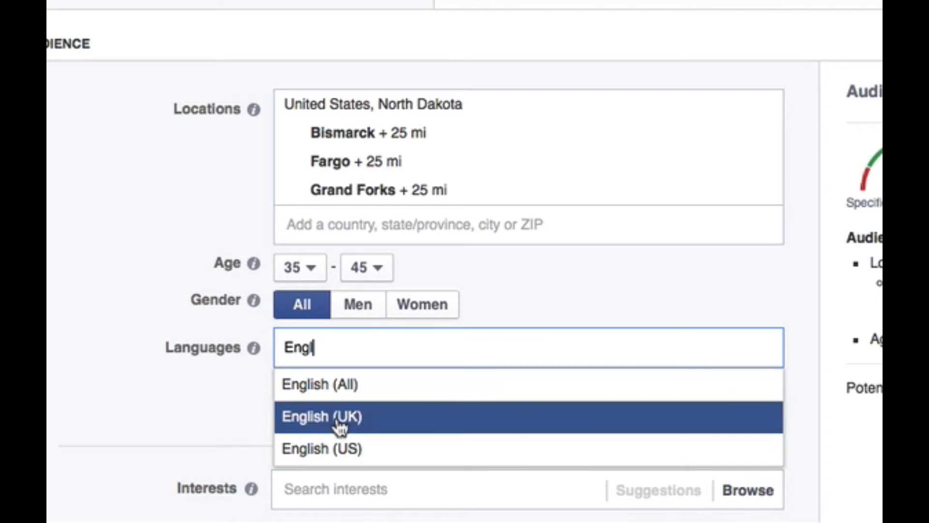
click(315, 391)
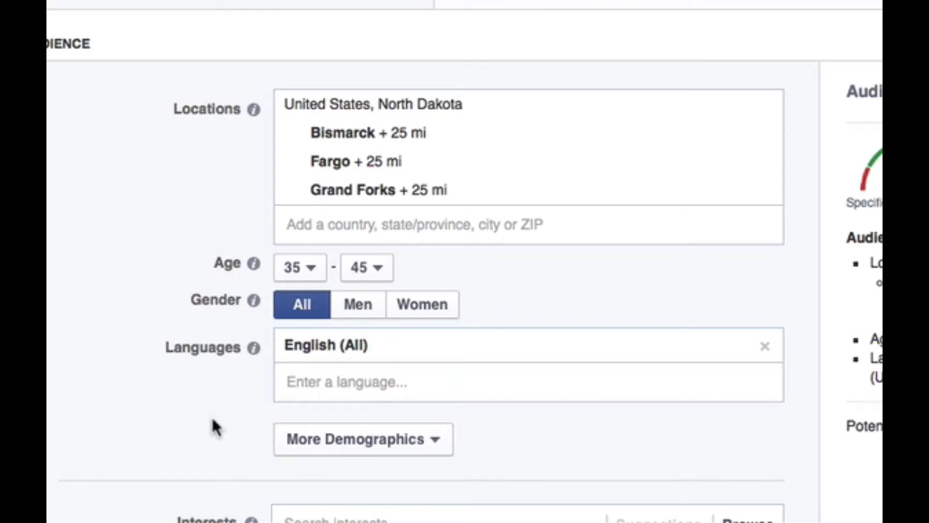
- Add job title targeting from the work demographics and include the titles Nurse and Registered Nurse
scroll(213, 427, down, 1)
scroll(213, 426, down, 5)
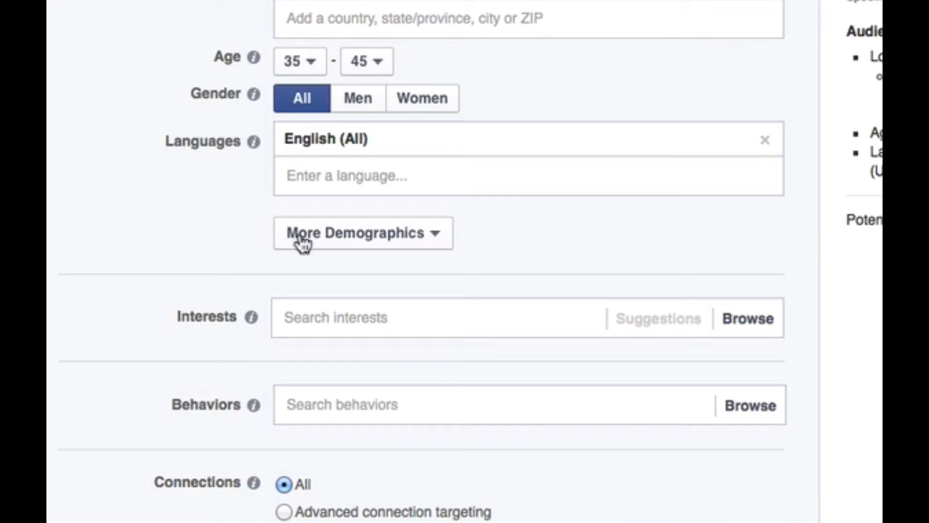
click(345, 240)
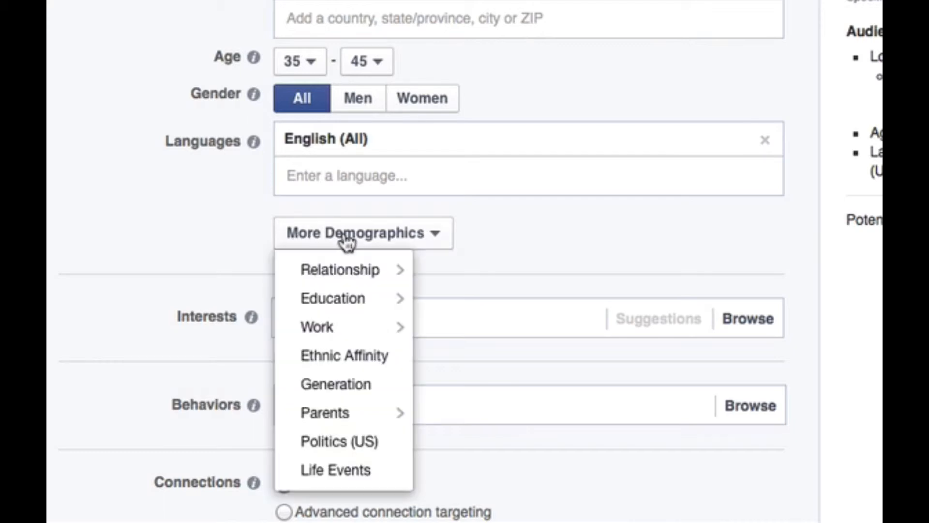
mouse_move(344, 325)
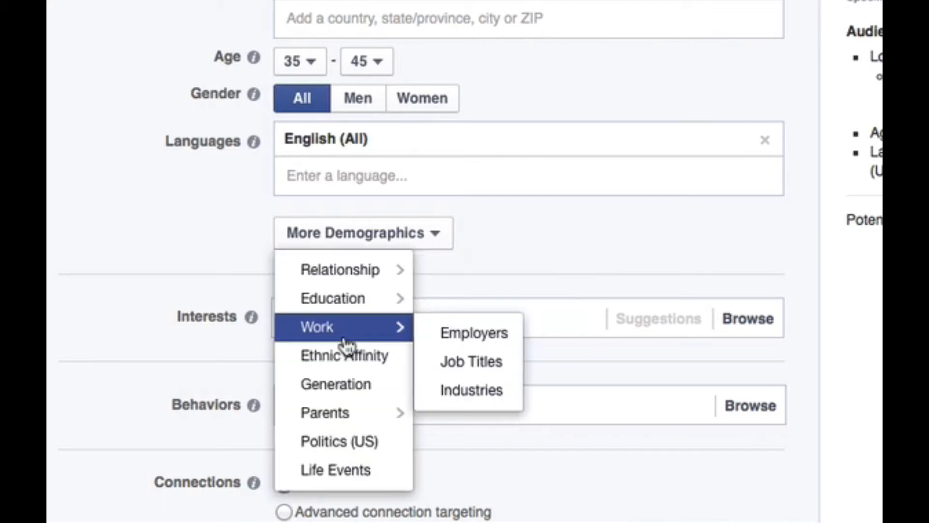
click(484, 364)
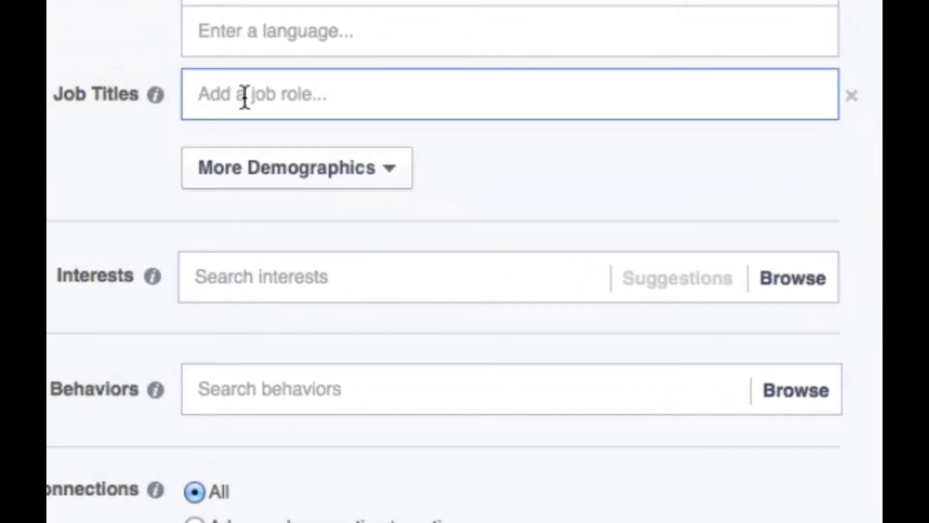
text(Nurse)
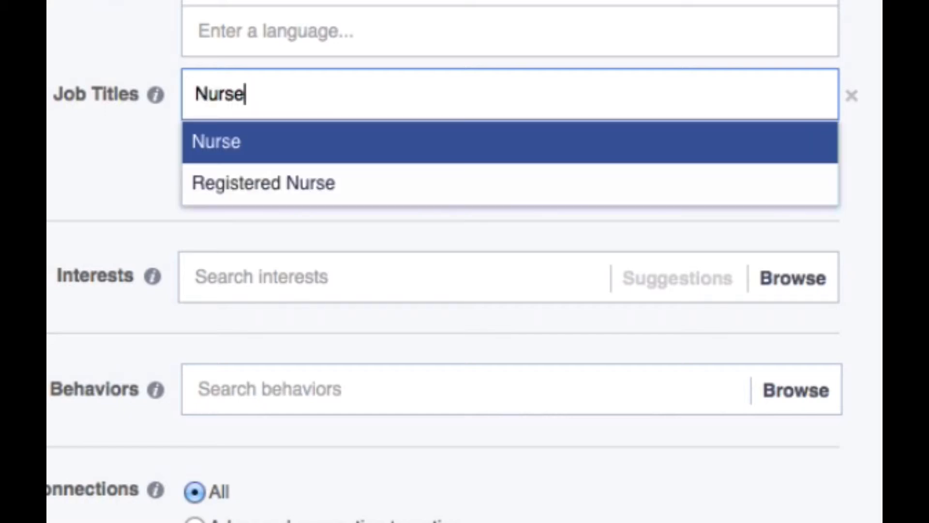
click(218, 141)
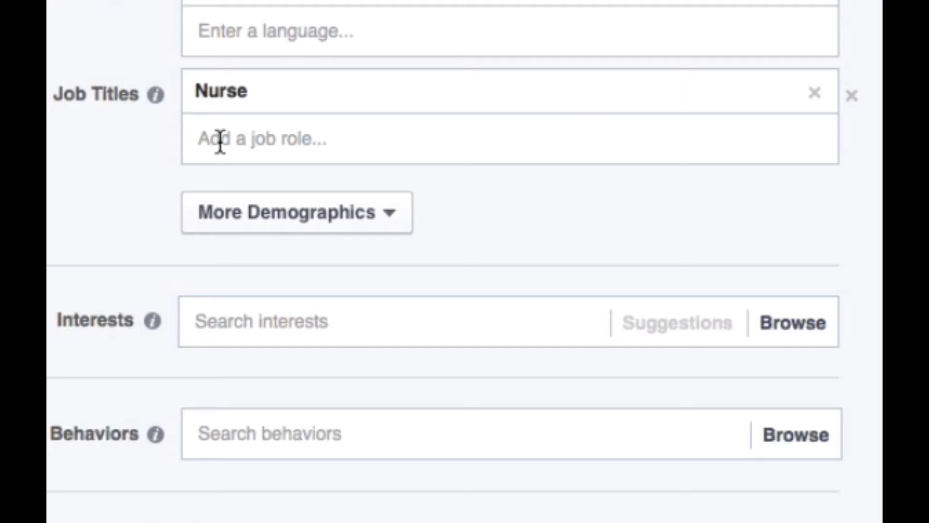
click(220, 141)
text(R)
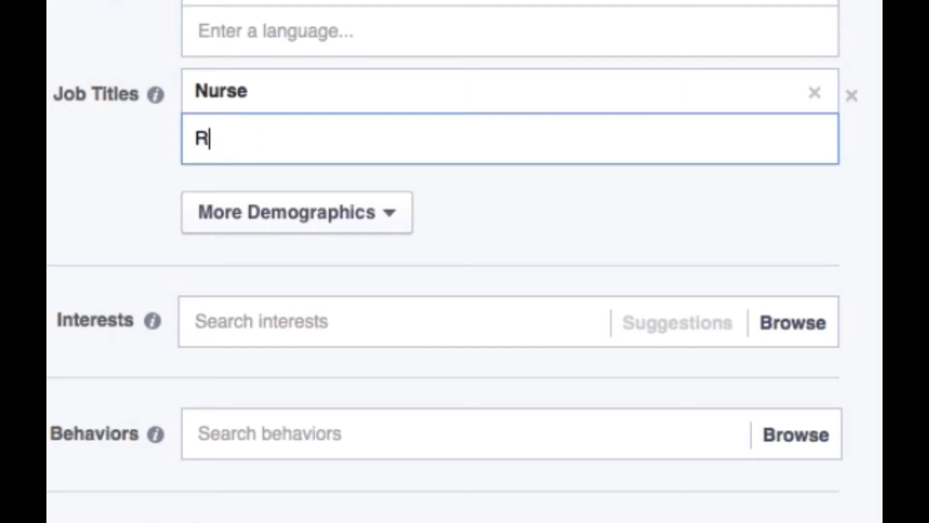
text(egist)
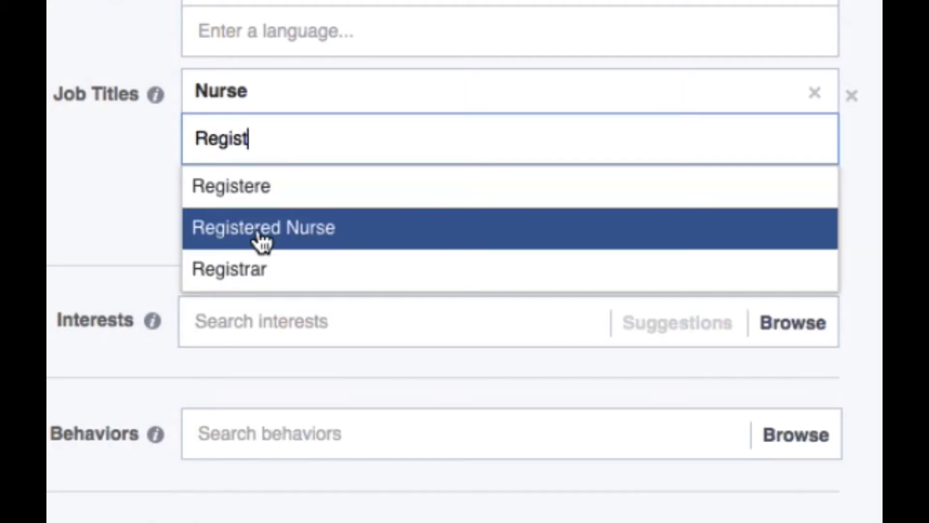
click(262, 238)
- Add Health & Life Coach and Chiropractor & Biomedical Acupuncturist to the audience's targeted job titles
click(284, 184)
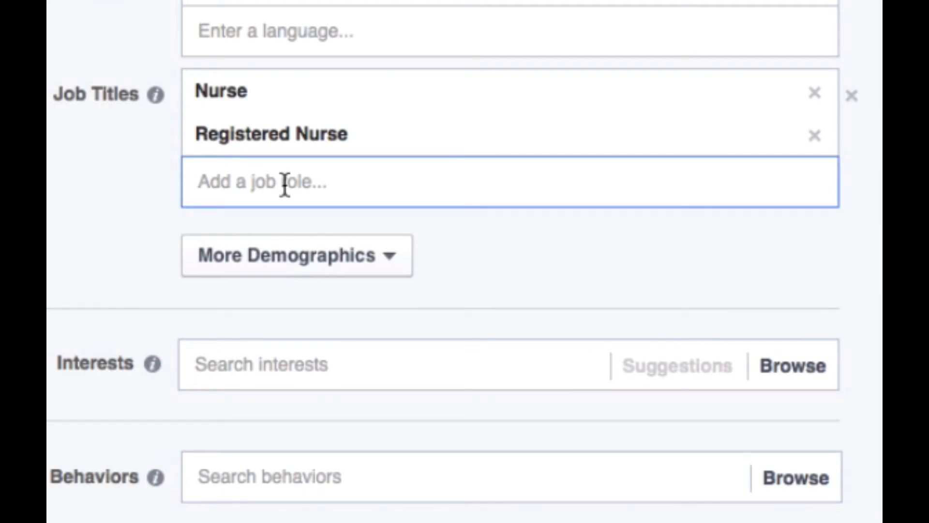
text(Health Coa)
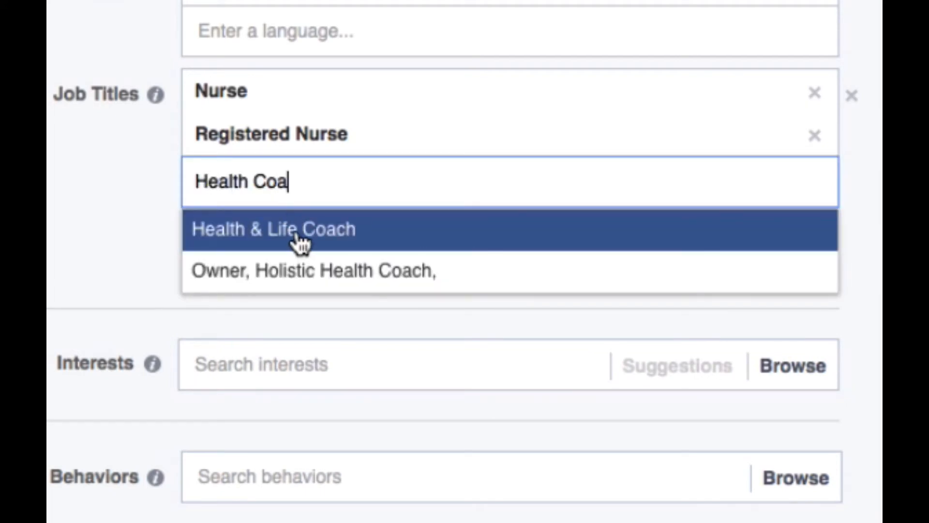
click(300, 240)
text(Chri)
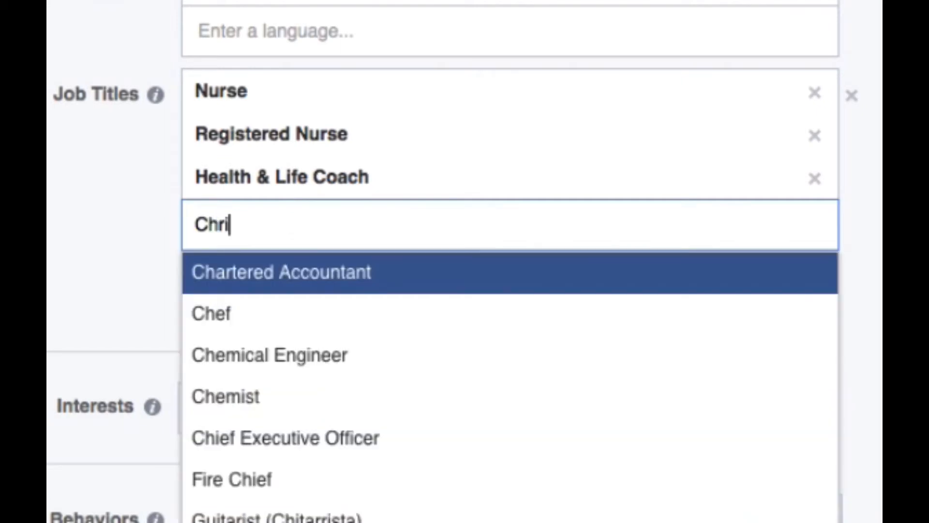
key(BackSpace)
key(BackSpace)
text(irop)
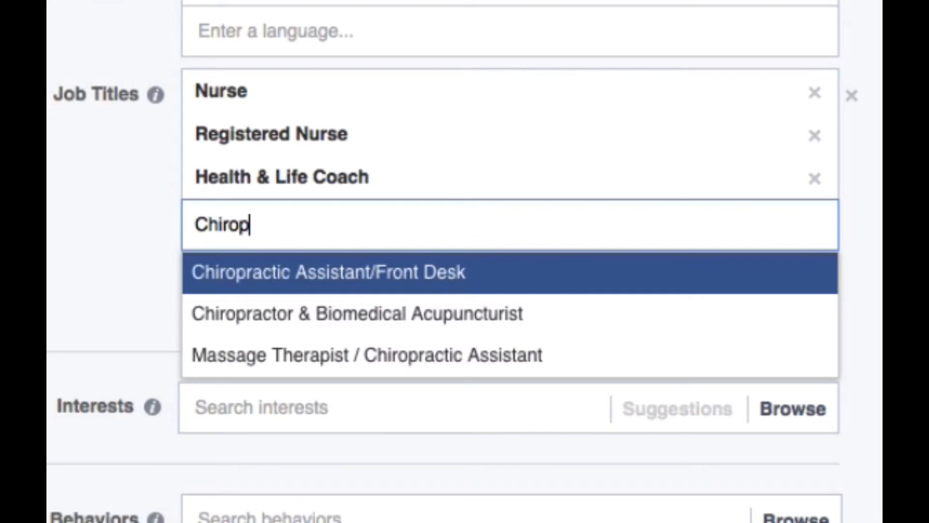
click(422, 322)
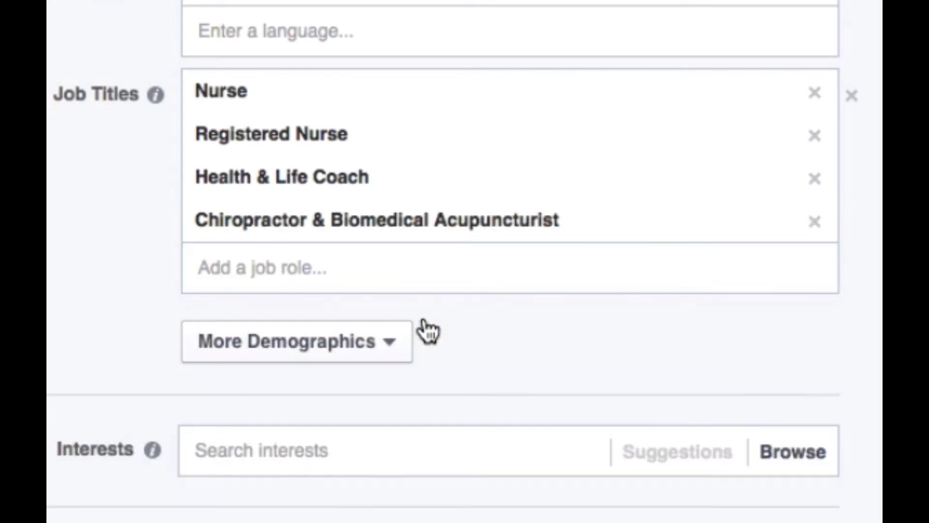
- Add Alternative medicine as a targeted interest for the audience
scroll(91, 345, down, 2)
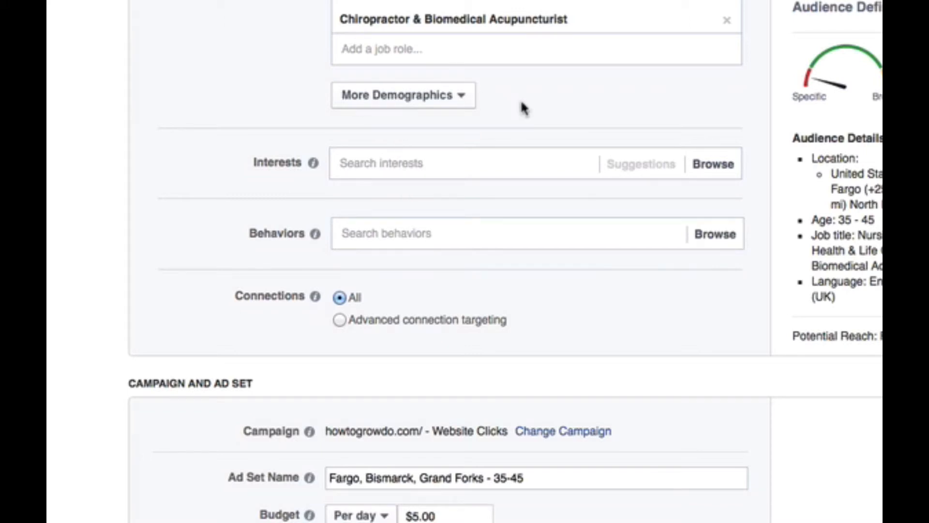
click(461, 163)
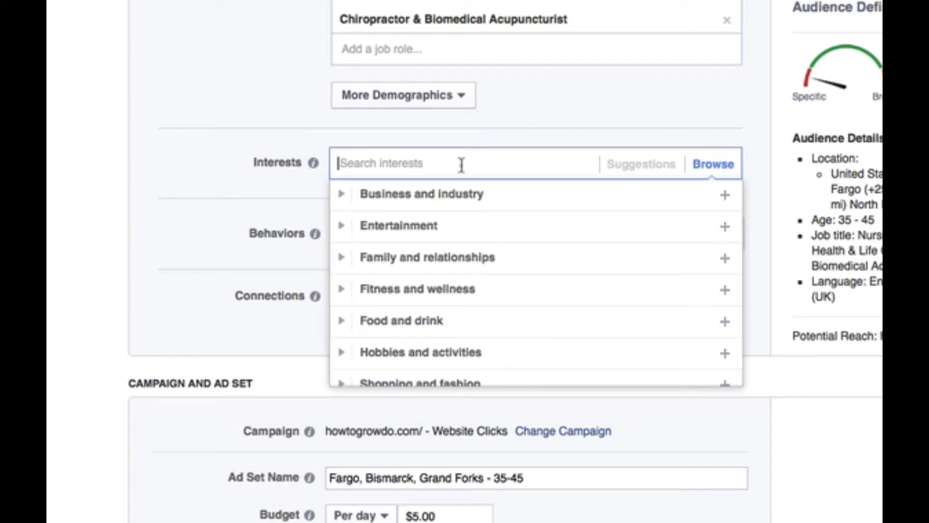
text(Altern)
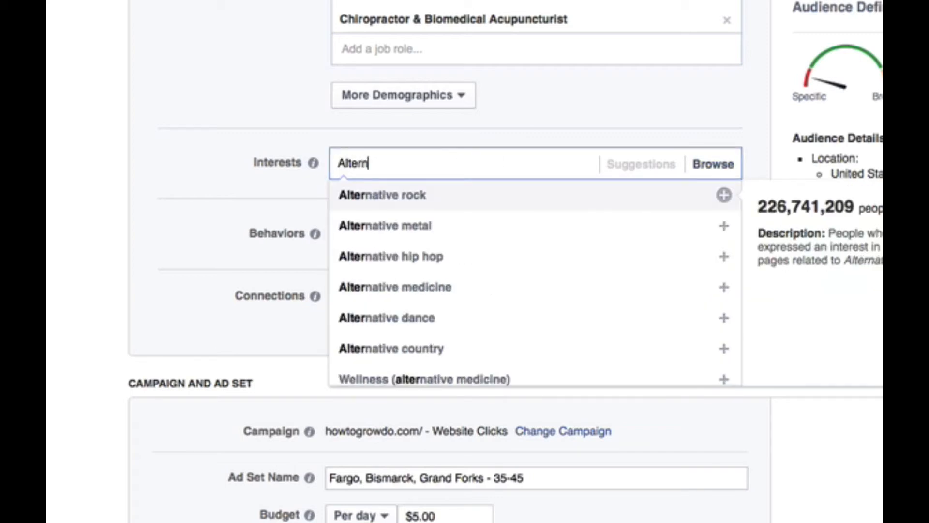
text(ative )
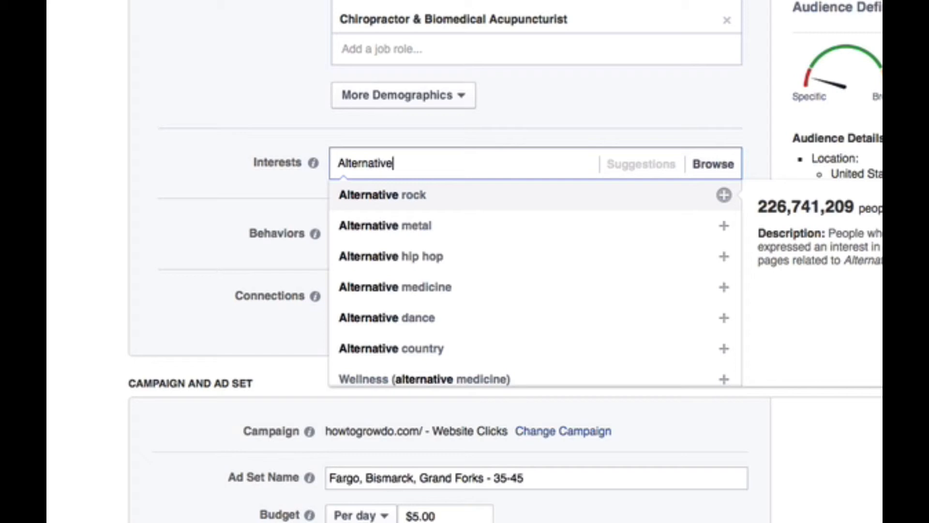
text(m)
key(BackSpace)
text(me)
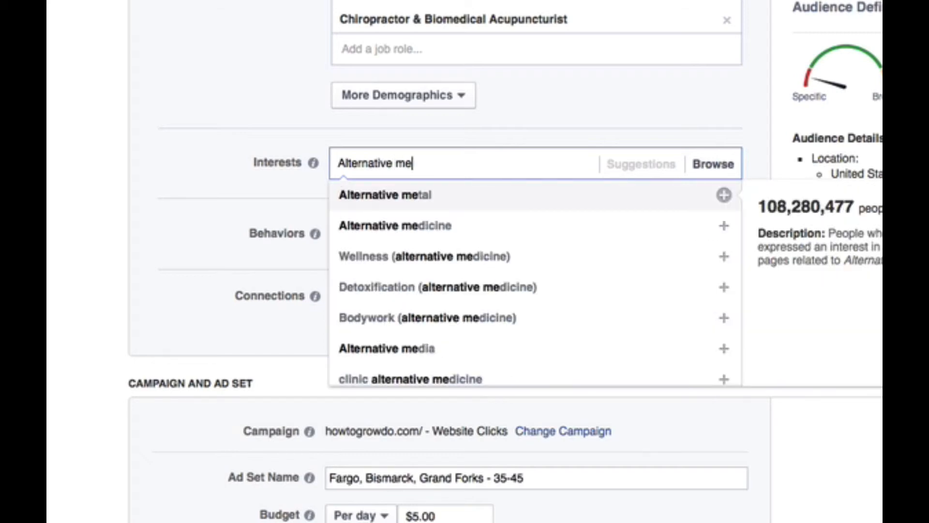
click(445, 231)
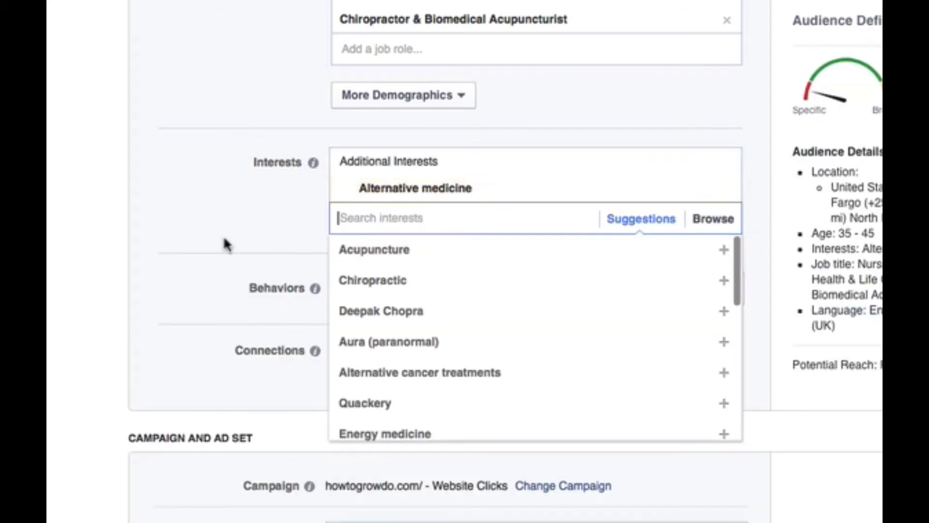
click(192, 247)
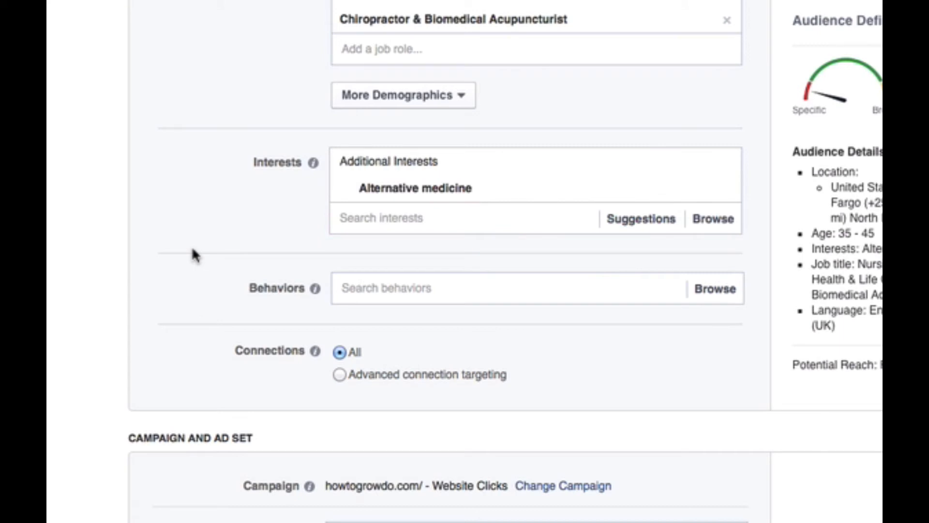
- Keep the ad set's budget per day and switch its schedule to a set start and end date
scroll(192, 249, down, 6)
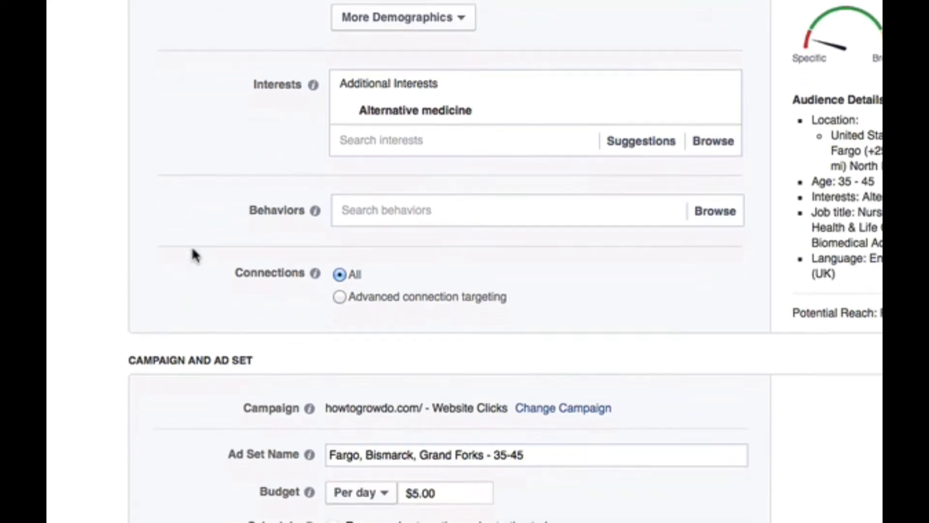
scroll(192, 246, down, 1)
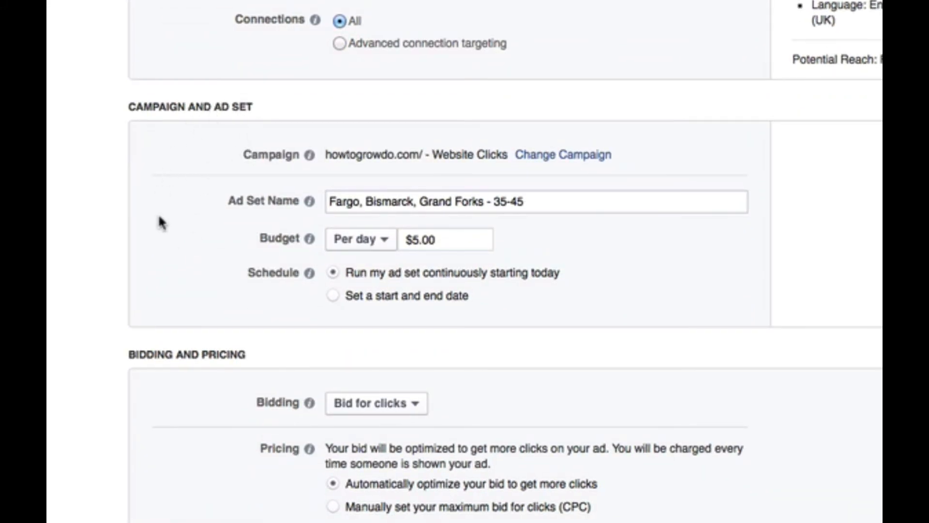
click(371, 240)
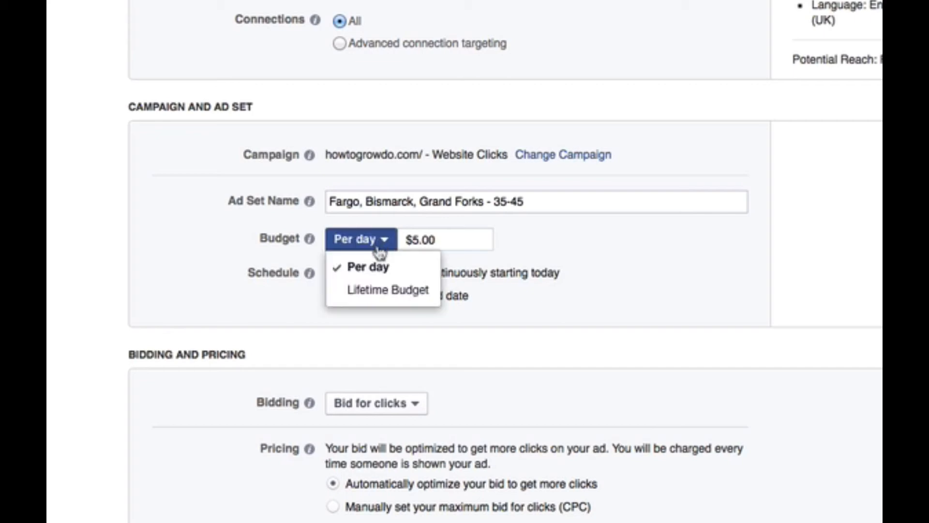
click(387, 241)
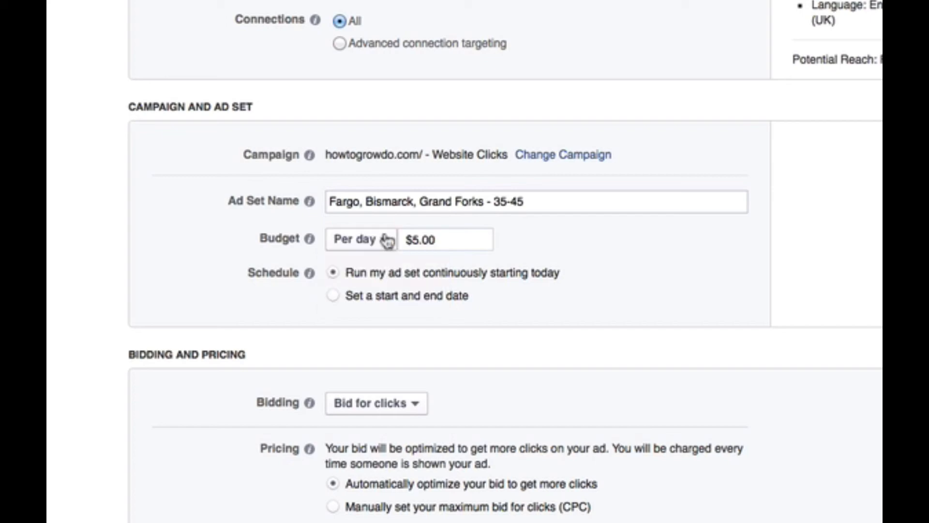
click(334, 296)
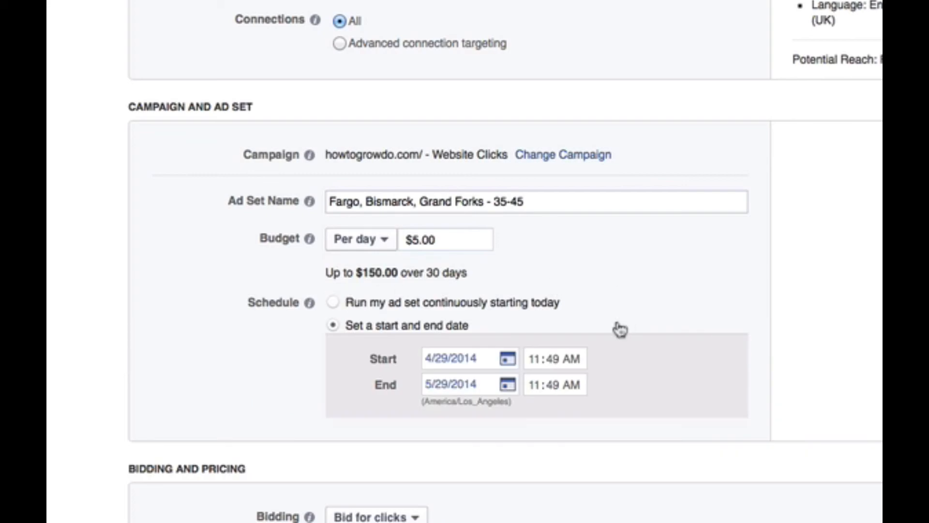
- Set the ad set's end date to 5/6/2014 and accept the adjusted start date
click(508, 387)
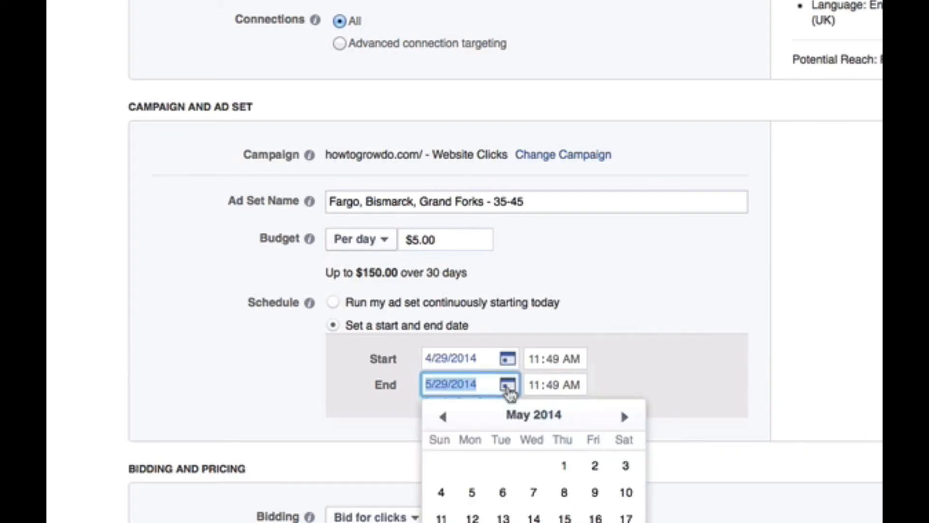
scroll(508, 389, down, 2)
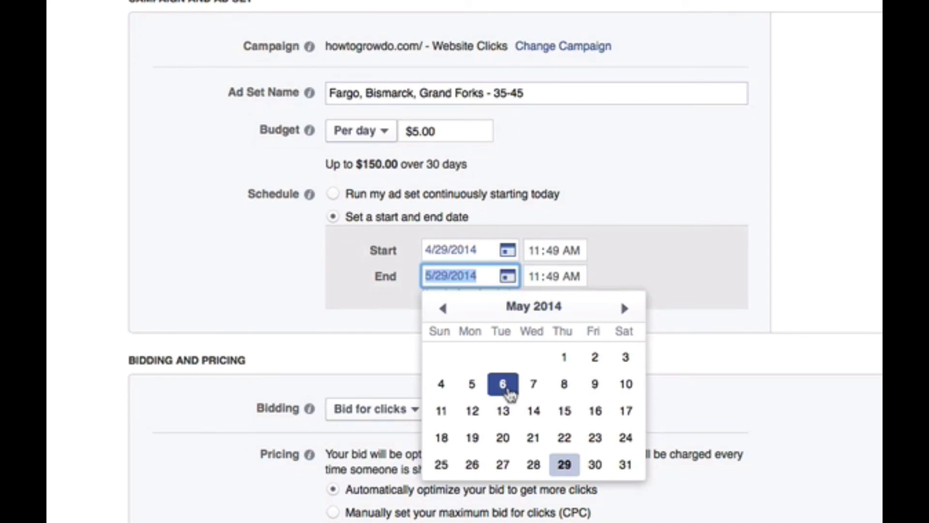
click(504, 384)
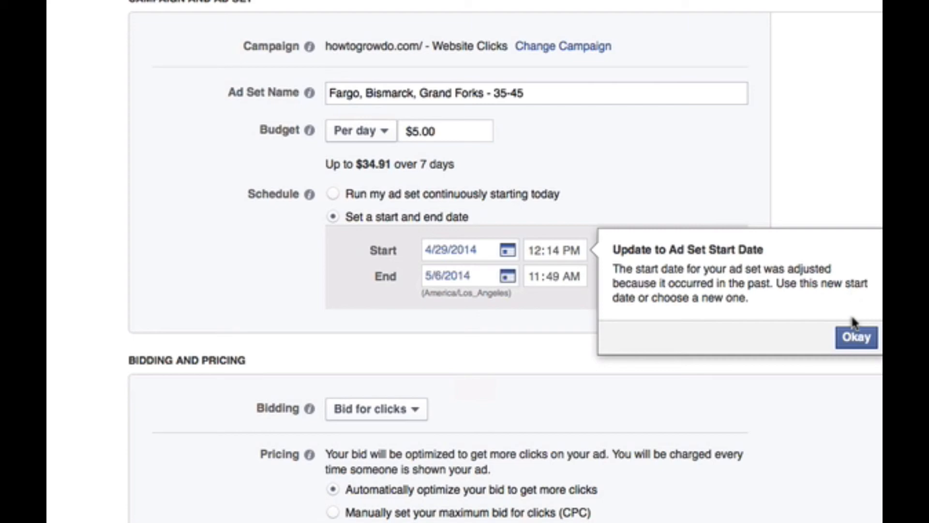
click(855, 337)
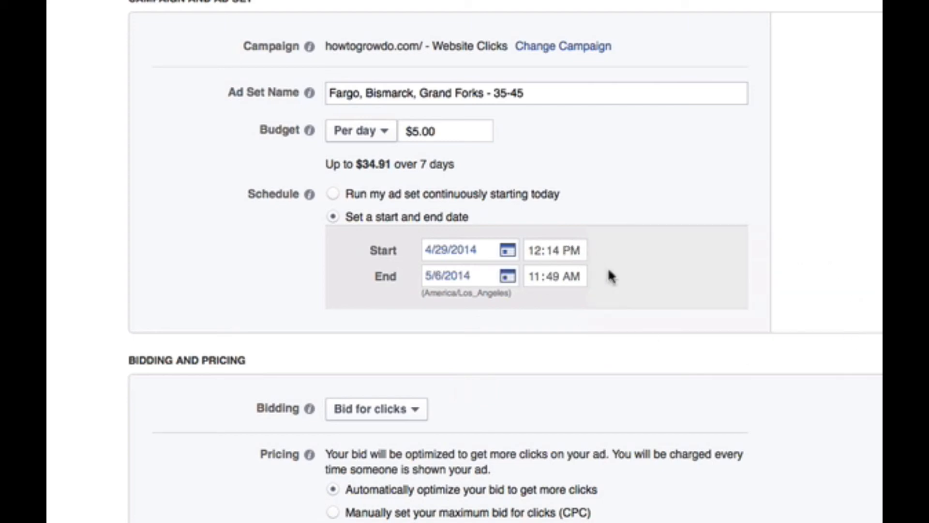
- Choose Bid for clicks as the ad's bidding option in the bidding and pricing section
scroll(635, 296, down, 2)
scroll(636, 293, down, 5)
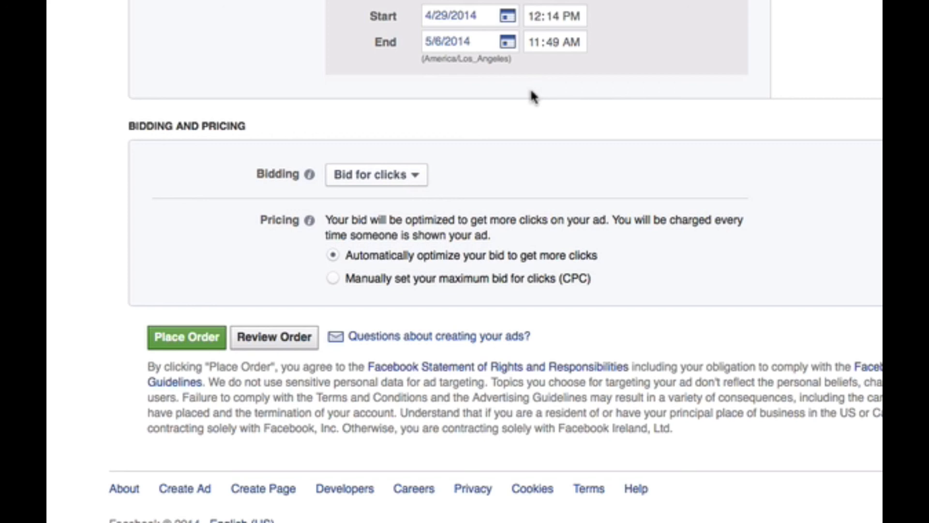
click(404, 179)
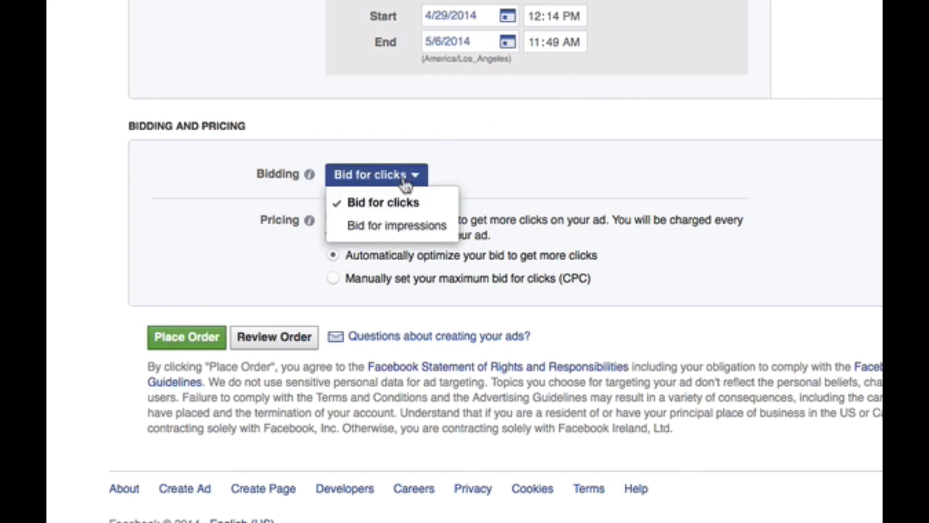
click(402, 206)
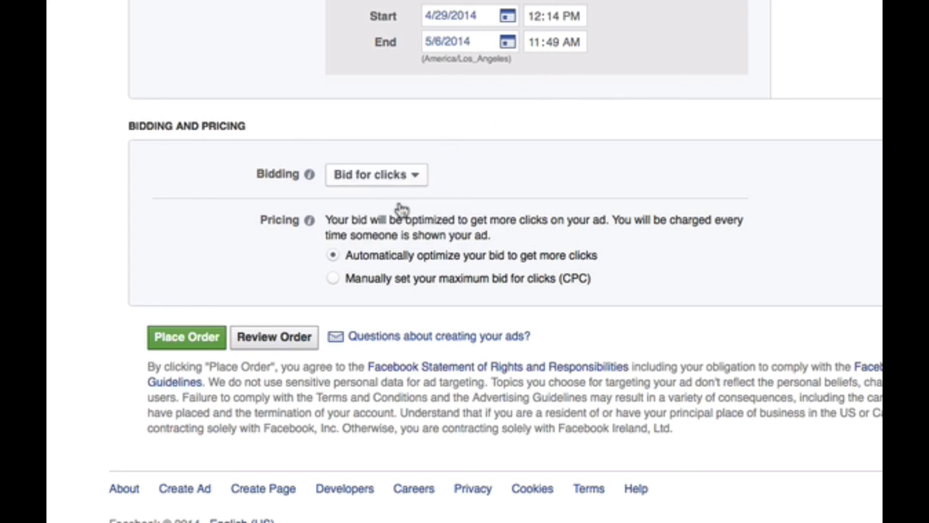